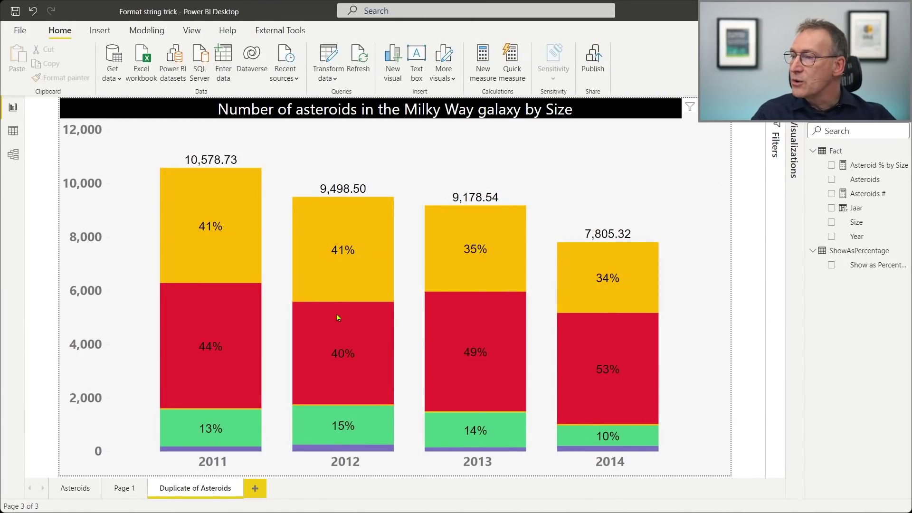
Step: Review the finished chart's fields, briefly highlighting and clearing its 2011 yellow segment
left_click(286, 290)
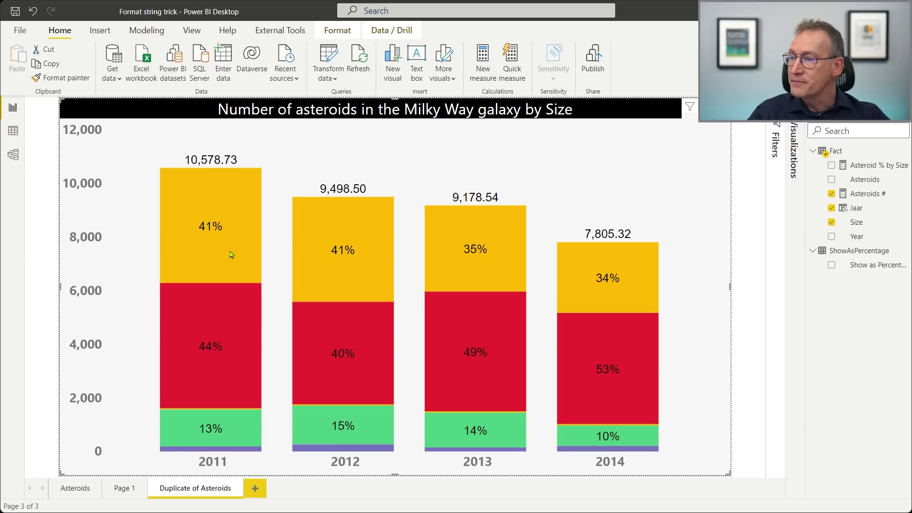
left_click(230, 253)
left_click(275, 240)
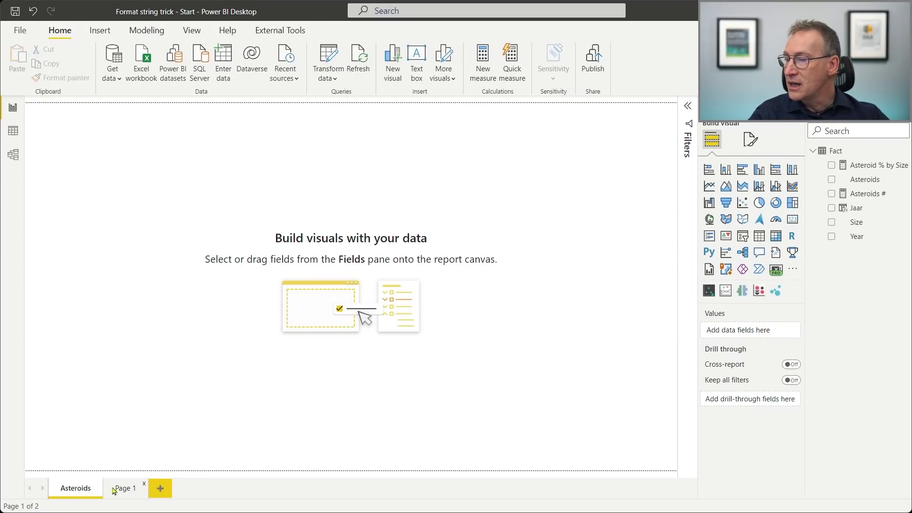
Step: Build a full-page stacked column chart of Asteroids # with Year on the axis and Size as legend
left_click(832, 194)
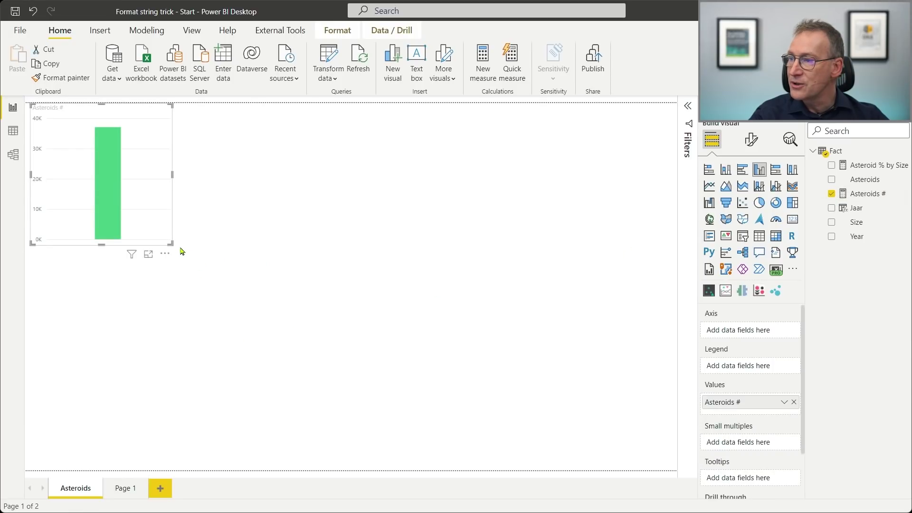
left_click_drag(172, 244, 677, 470)
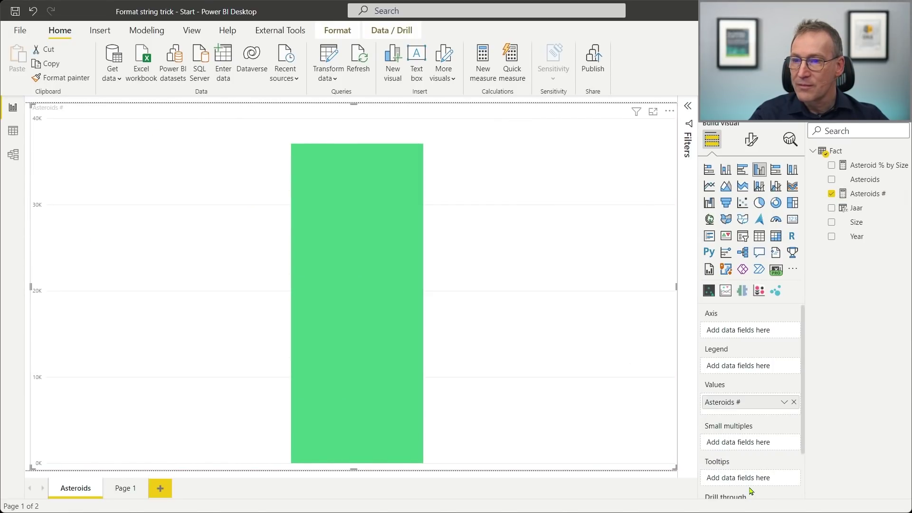
left_click_drag(858, 237, 755, 332)
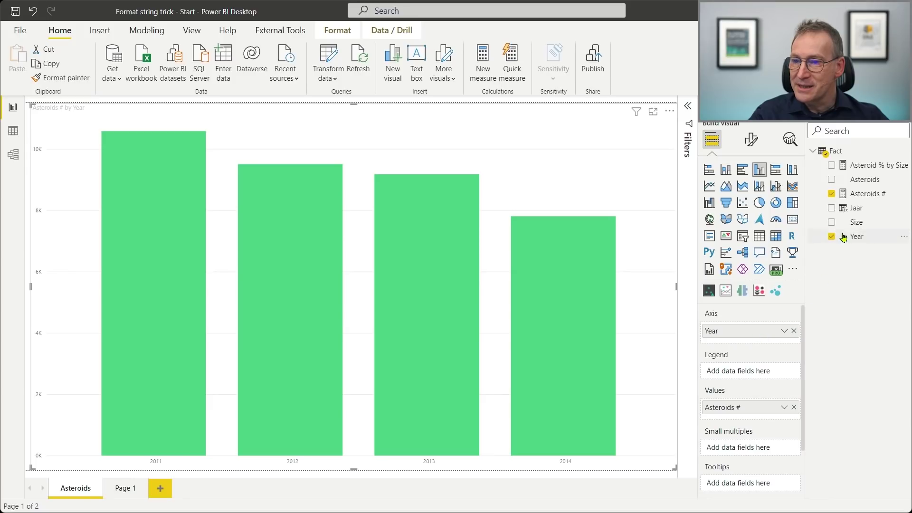
left_click_drag(856, 226, 757, 378)
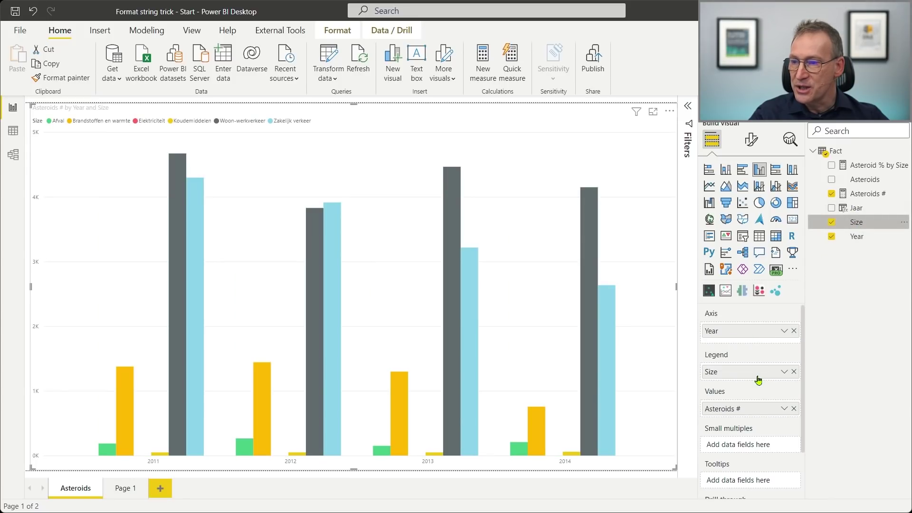
left_click(725, 169)
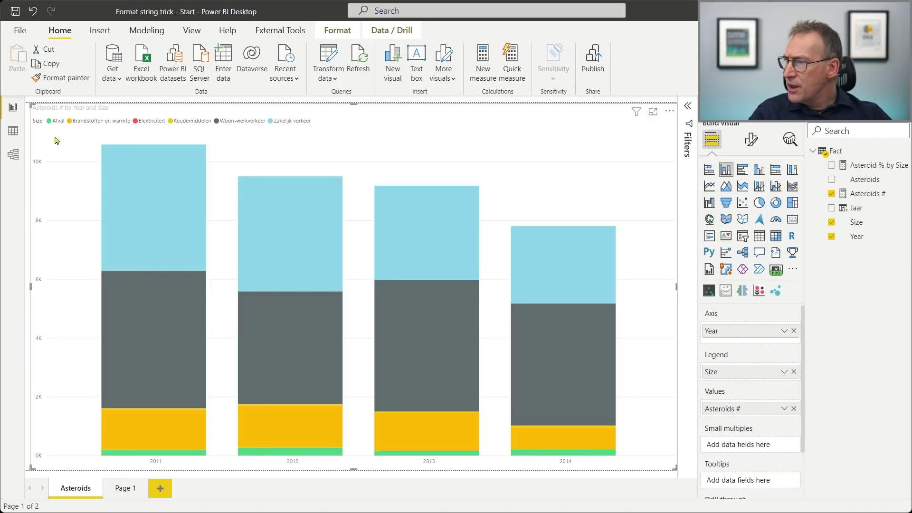
Step: Set the Y-axis value labels to font size 20
left_click(750, 139)
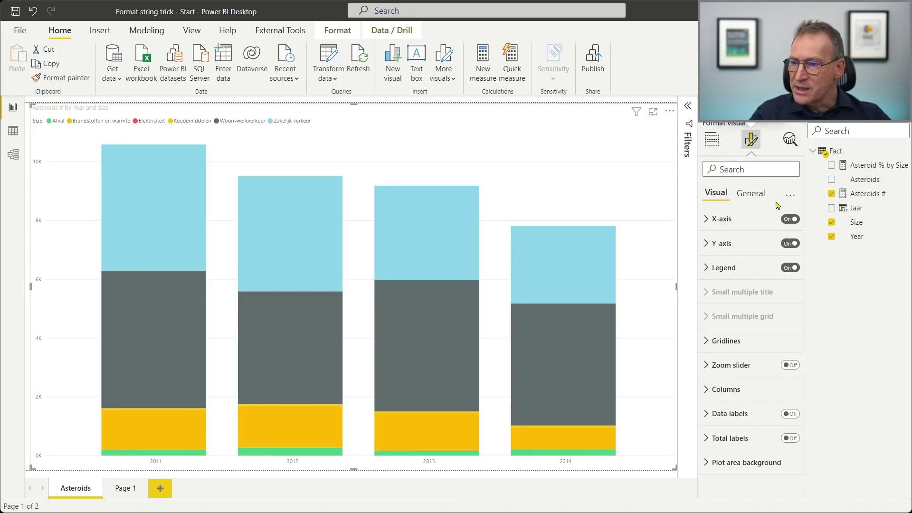
left_click(707, 226)
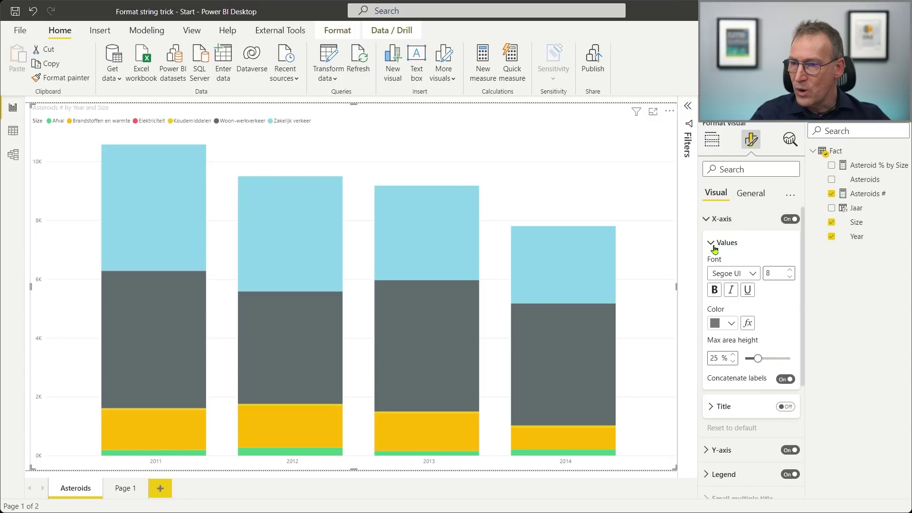
left_click(708, 222)
left_click(710, 243)
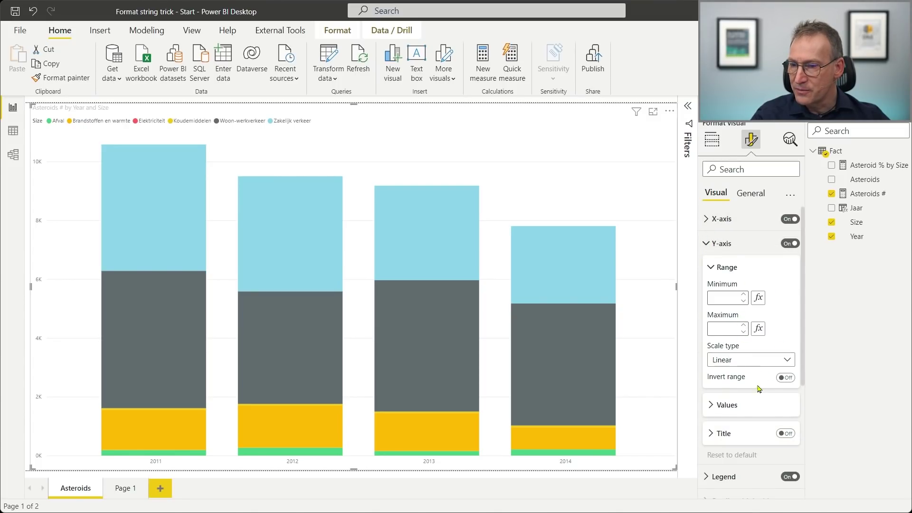
left_click(713, 409)
scroll(712, 408, "down", 3)
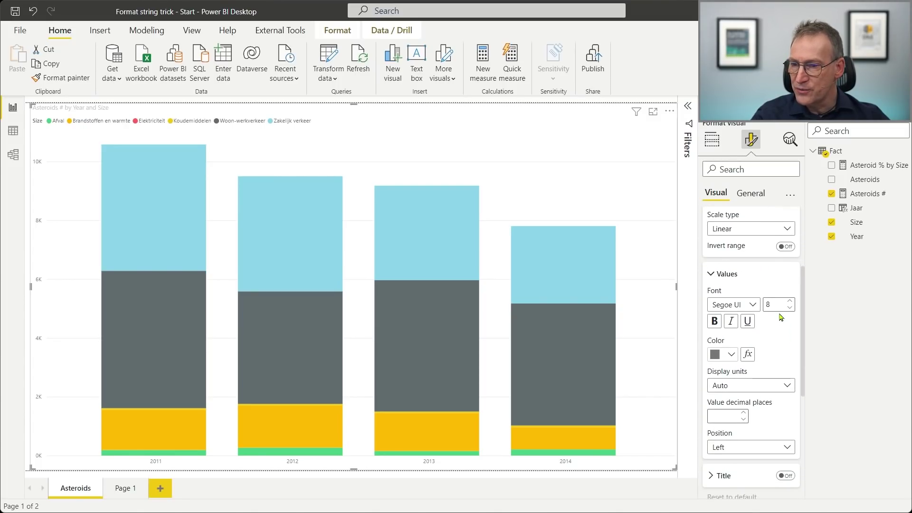
double_click(771, 305)
type("20")
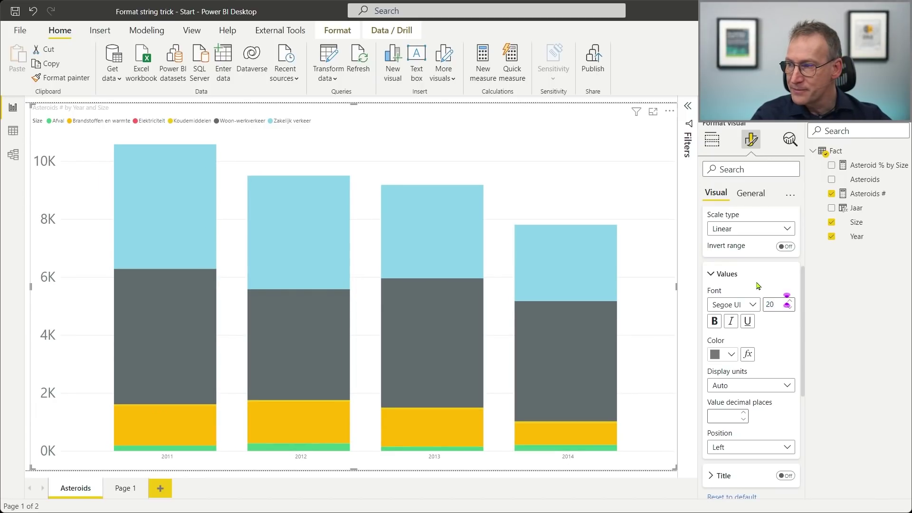
scroll(784, 263, "up", 2)
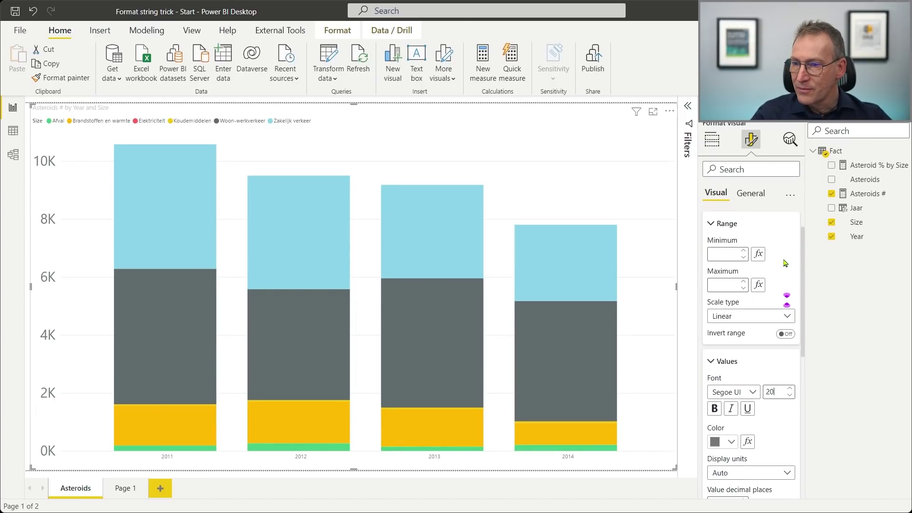
Step: Fix the Y-axis range from 0 to 12000 and switch off the legend
left_click(721, 253)
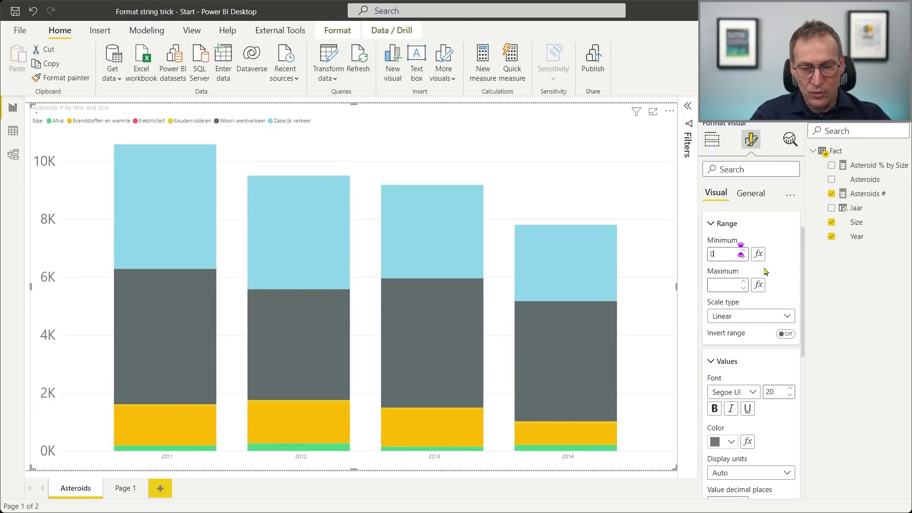
type("0")
left_click(730, 283)
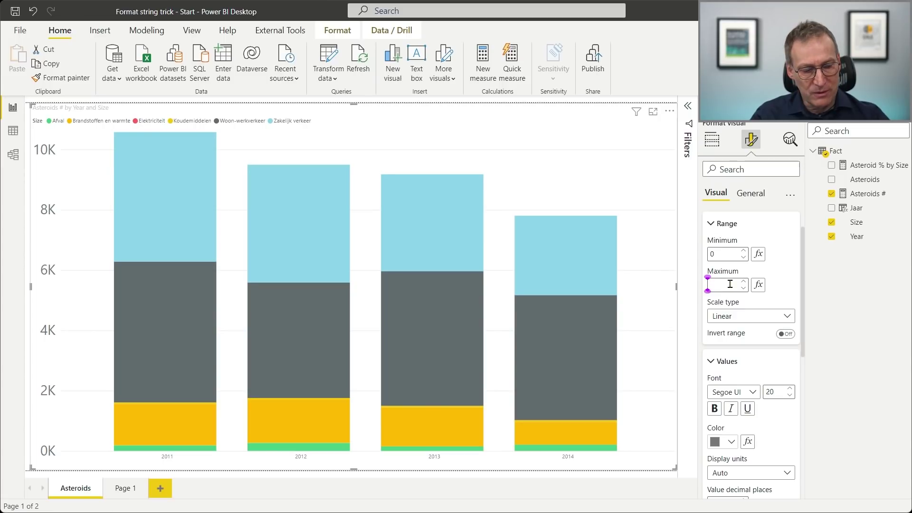
type("12000")
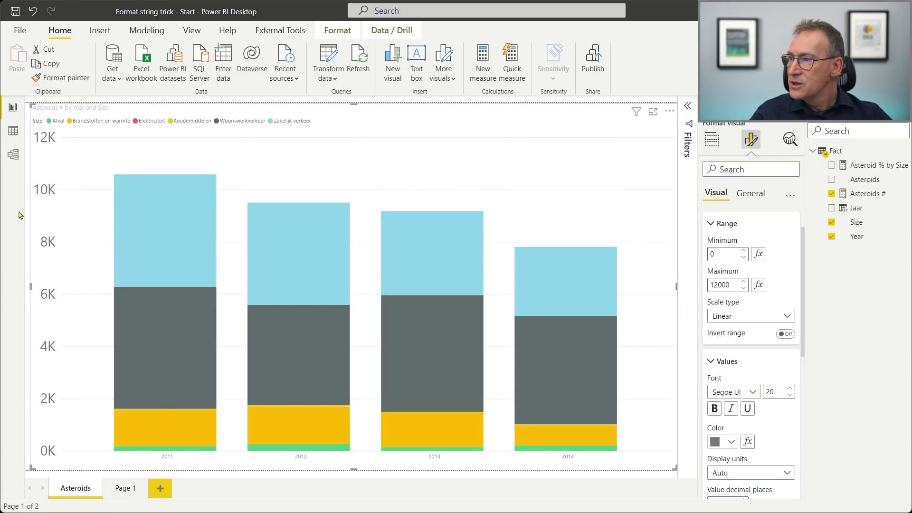
left_click(711, 226)
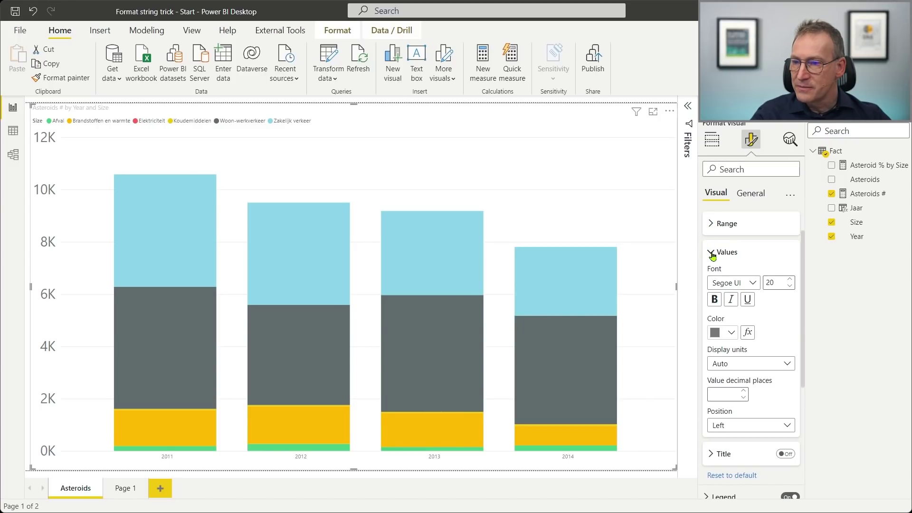
left_click(712, 254)
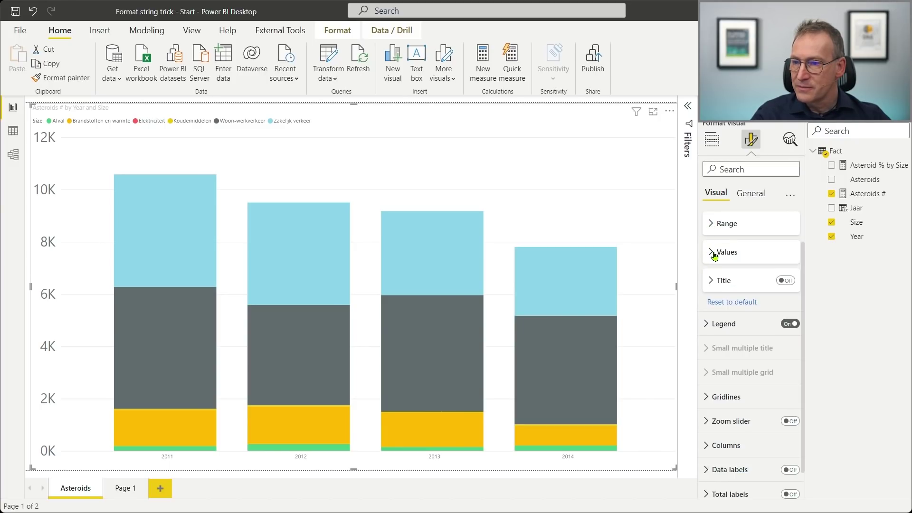
left_click(792, 324)
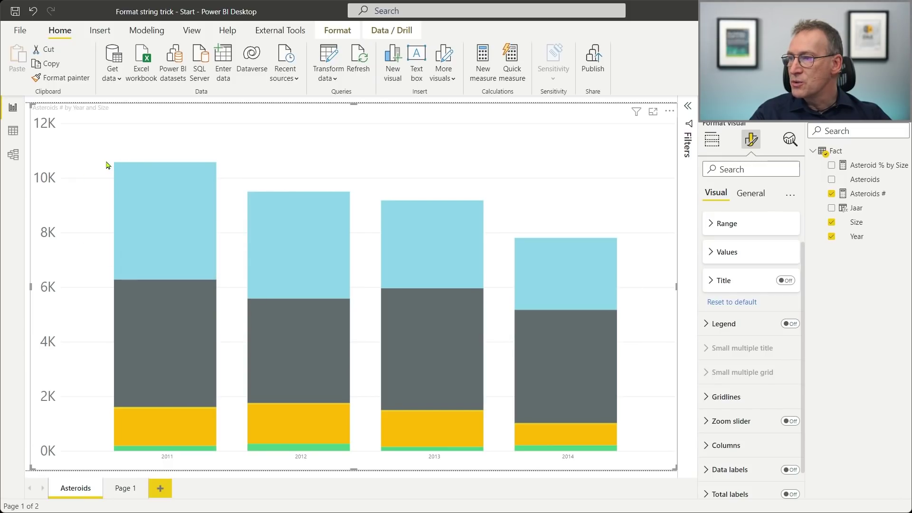
Step: Find Tooltips through a Format pane search, switch them off, then clear the search
mouse_move(177, 172)
mouse_move(275, 199)
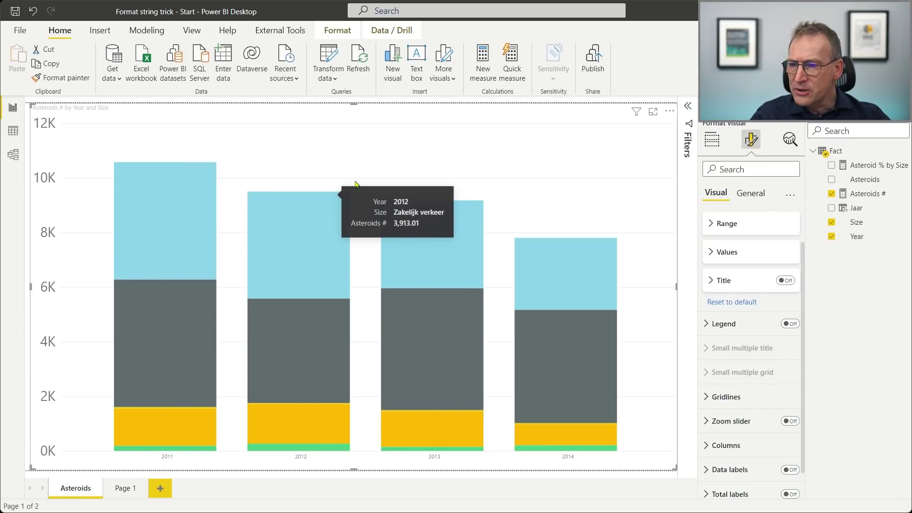
scroll(772, 365, "down", 1)
scroll(771, 365, "down", 1)
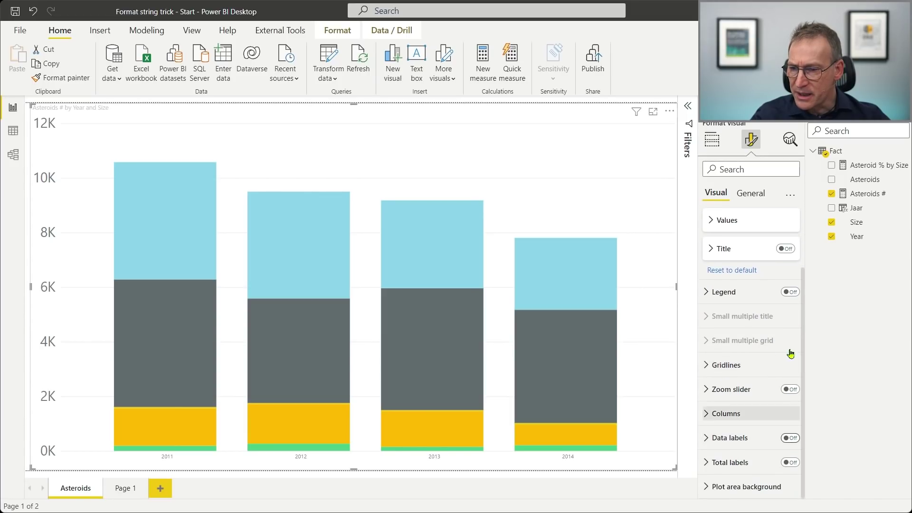
left_click(748, 170)
type("toll")
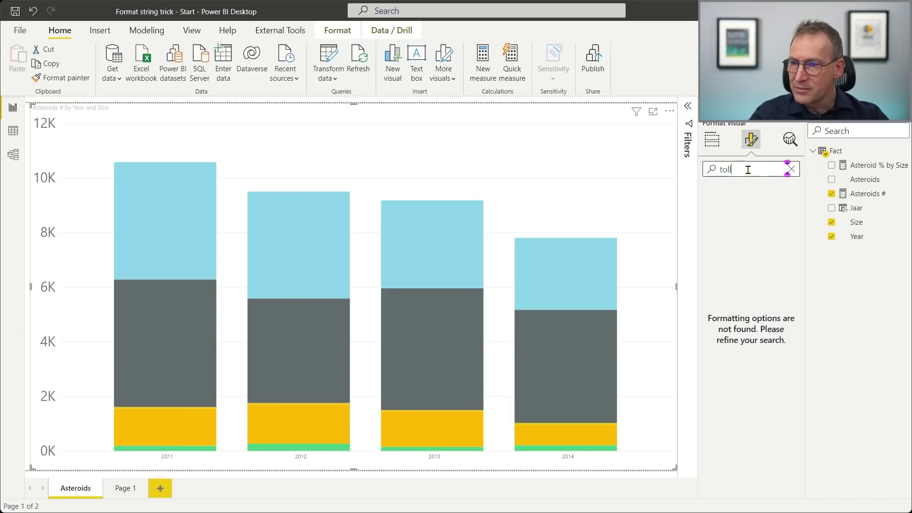
type("o")
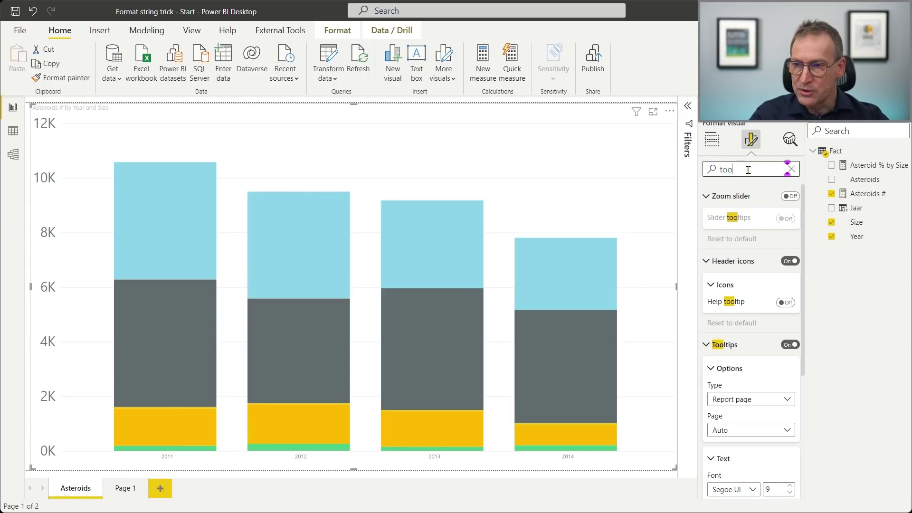
left_click(790, 350)
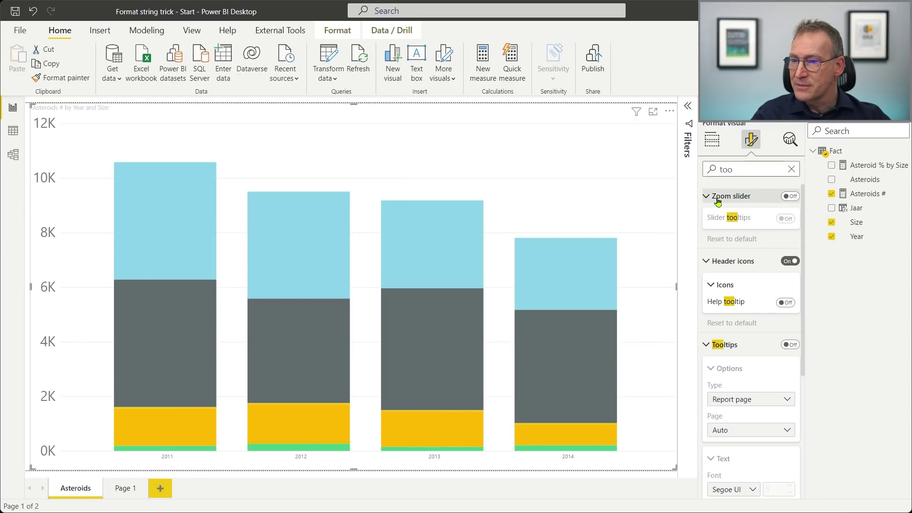
double_click(712, 170)
key("BackSpace")
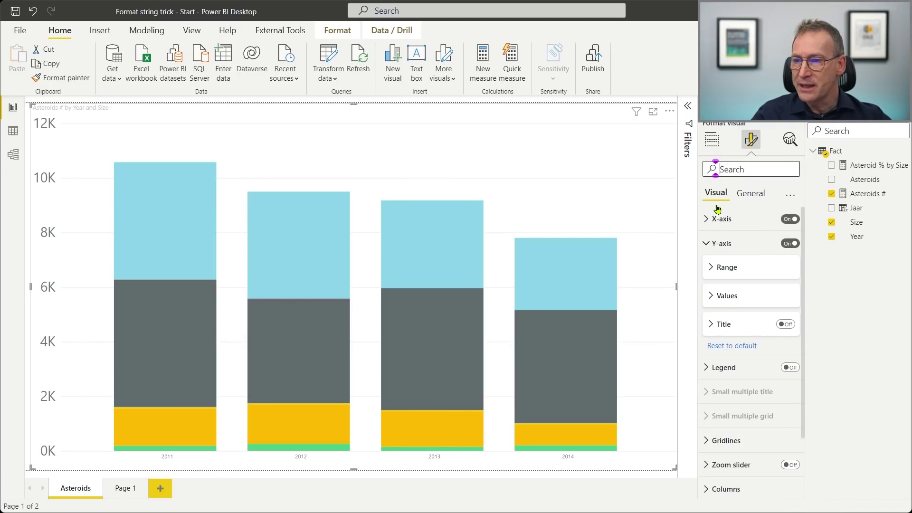
left_click(706, 244)
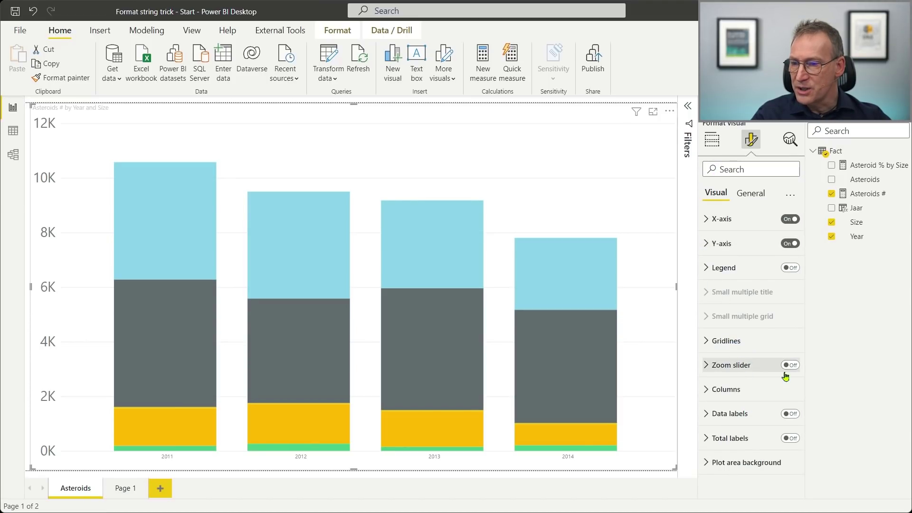
Step: Turn on data labels and set their font size to 20
left_click(790, 414)
left_click(707, 413)
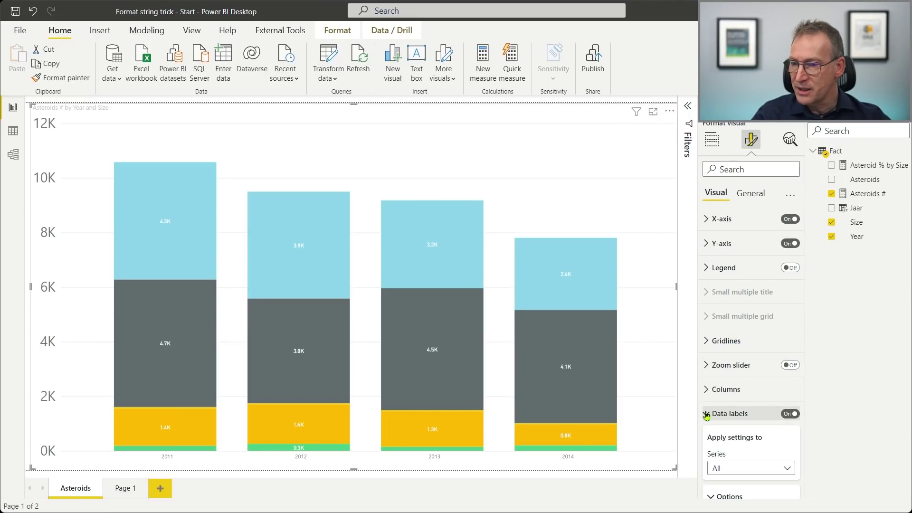
scroll(755, 418, "down", 2)
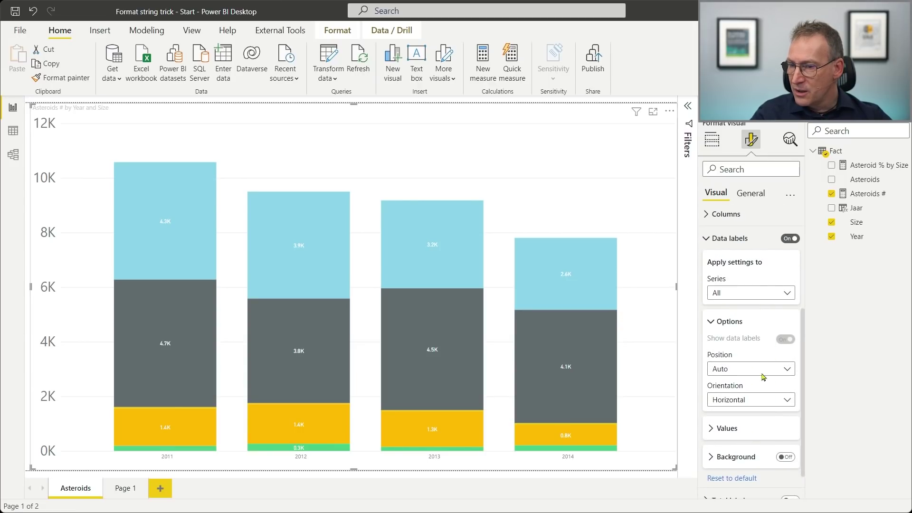
scroll(755, 438, "down", 1)
scroll(755, 438, "down", 1)
left_click(709, 391)
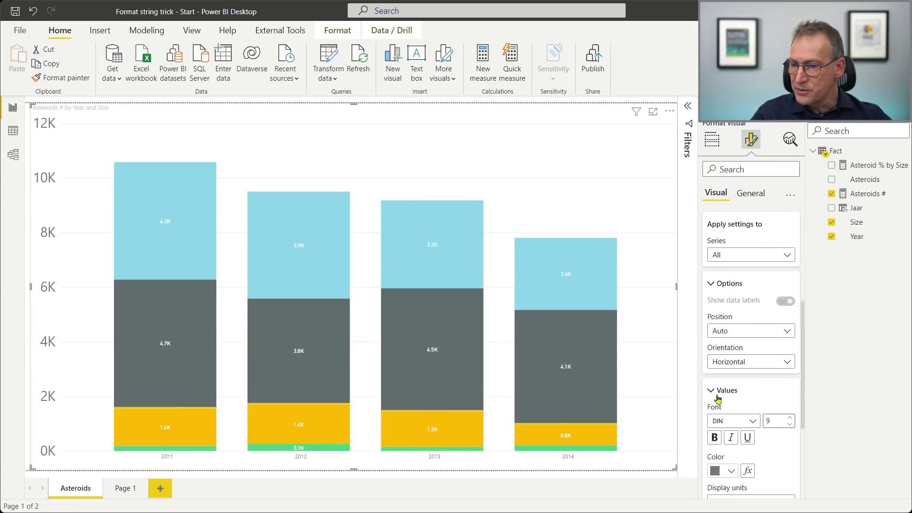
left_click(776, 418)
type("20")
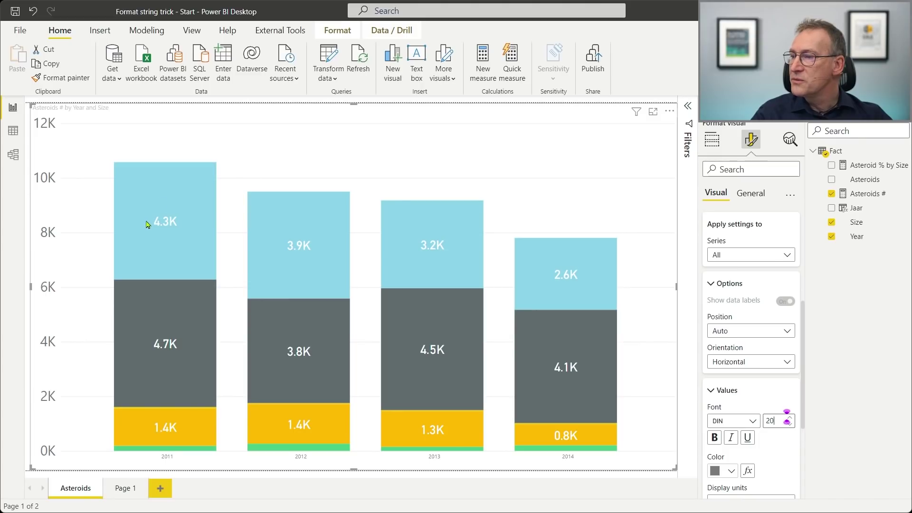
Step: Try label display units None and Thousands, then settle on Auto
scroll(786, 418, "down", 2)
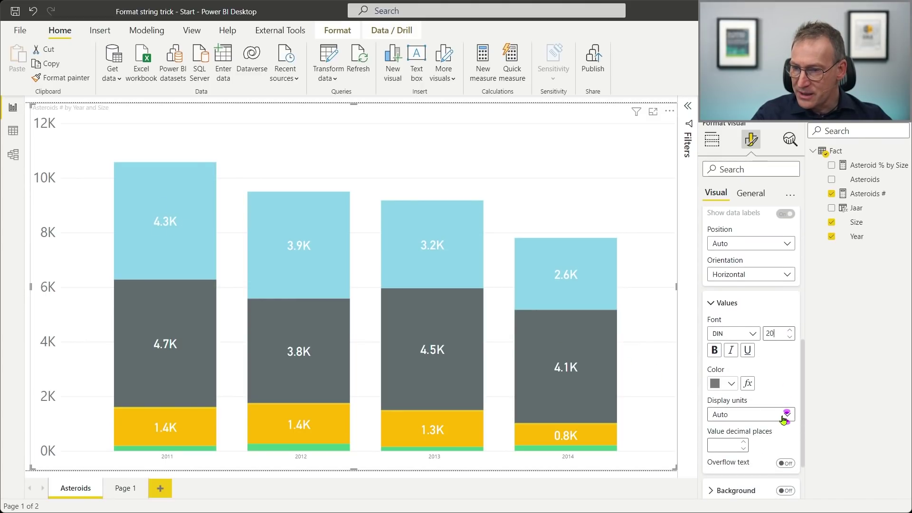
left_click(783, 415)
left_click(741, 442)
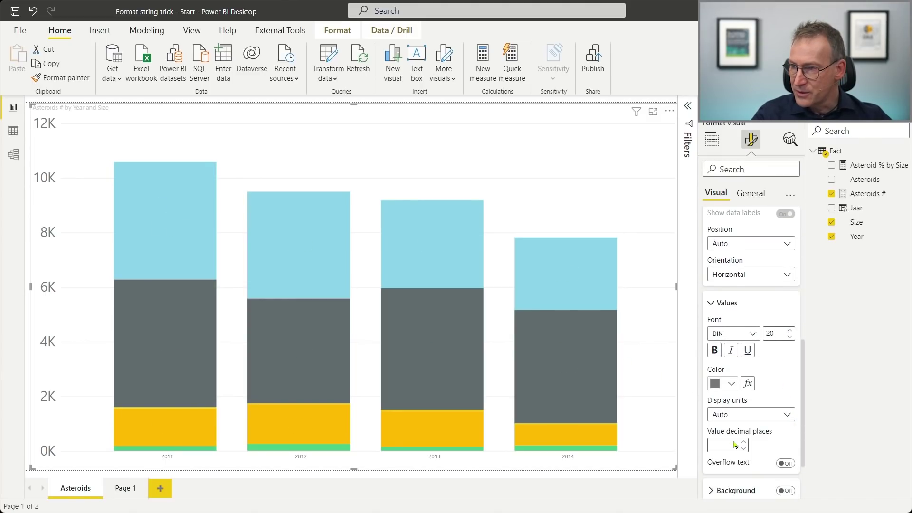
left_click(767, 420)
left_click(748, 458)
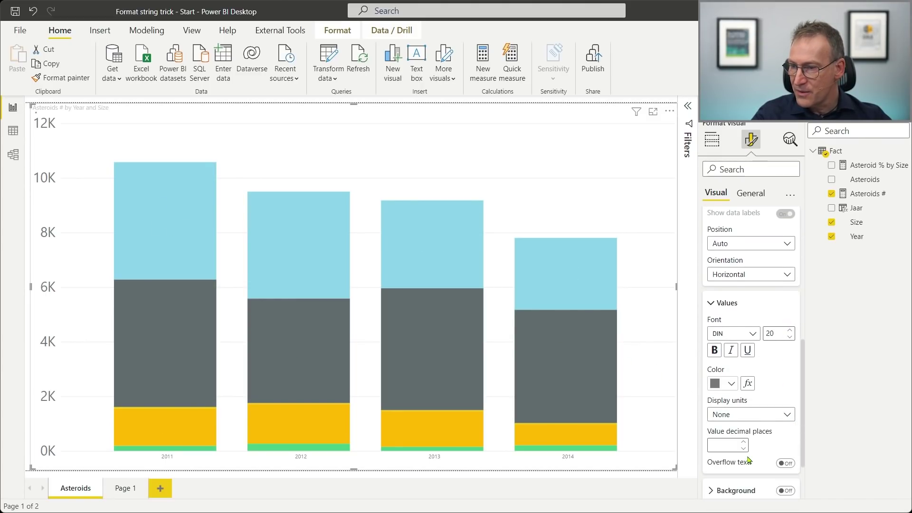
left_click(755, 414)
left_click(738, 429)
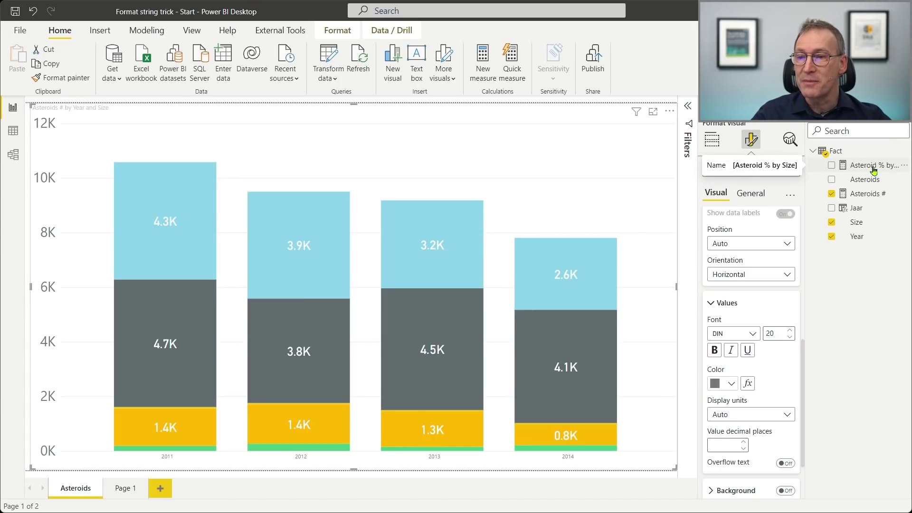
Step: Replace Asteroids # with Asteroid % by Size and change the value-axis maximum to 1
left_click(831, 194)
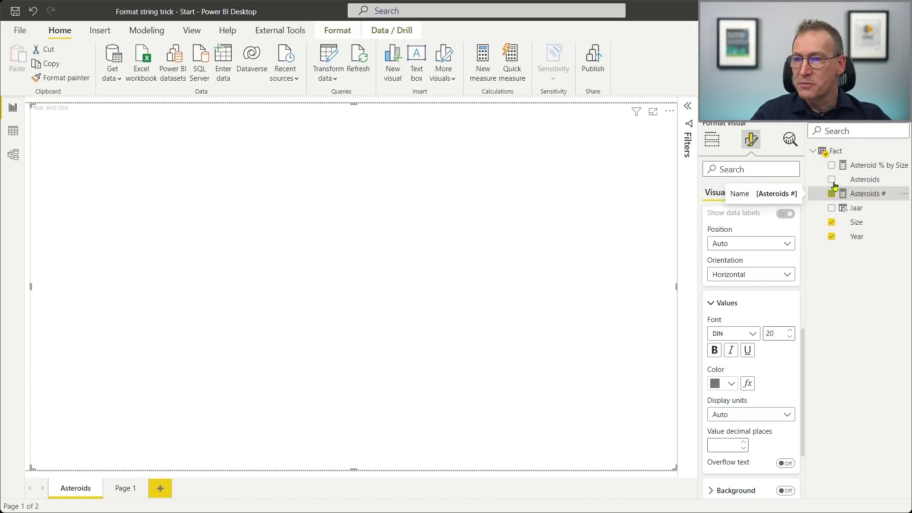
left_click(831, 165)
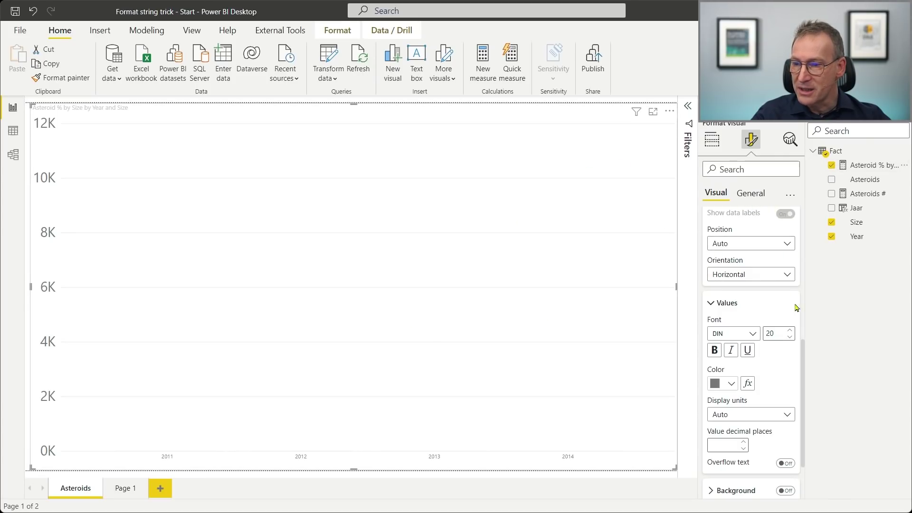
scroll(796, 314, "up", 8)
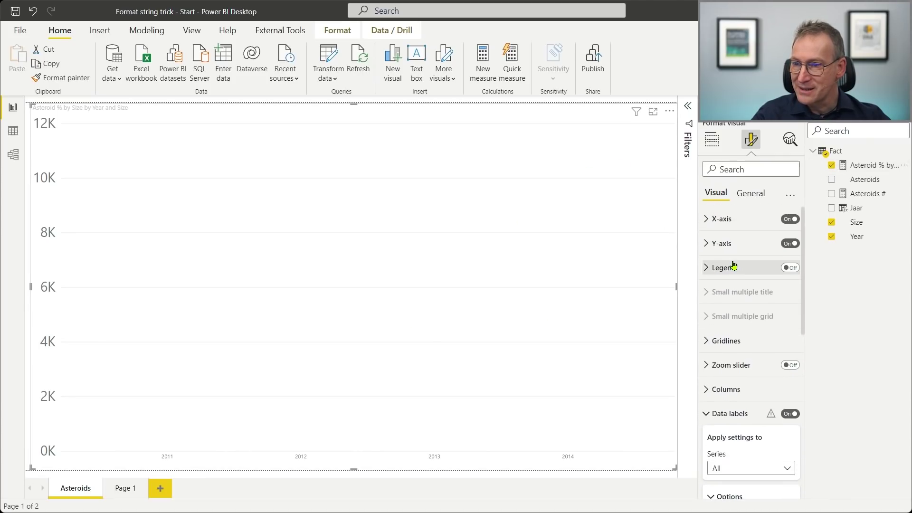
left_click(706, 244)
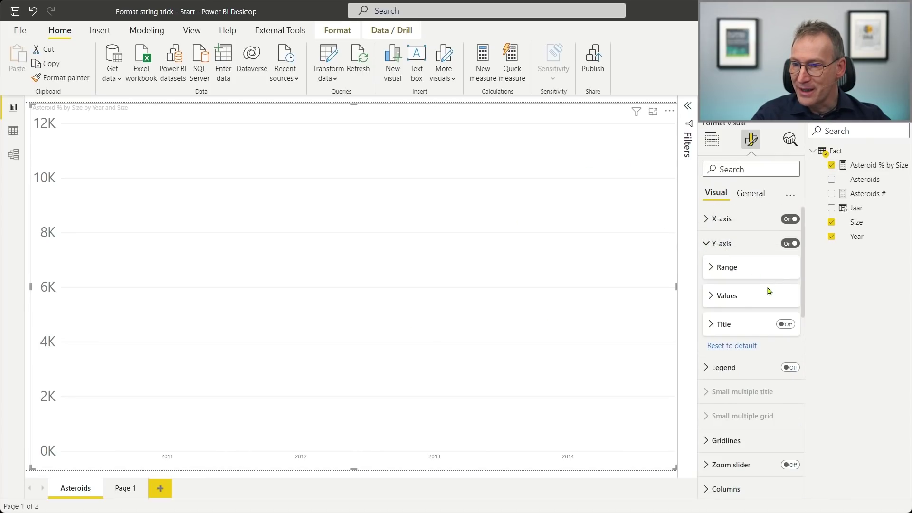
left_click(709, 269)
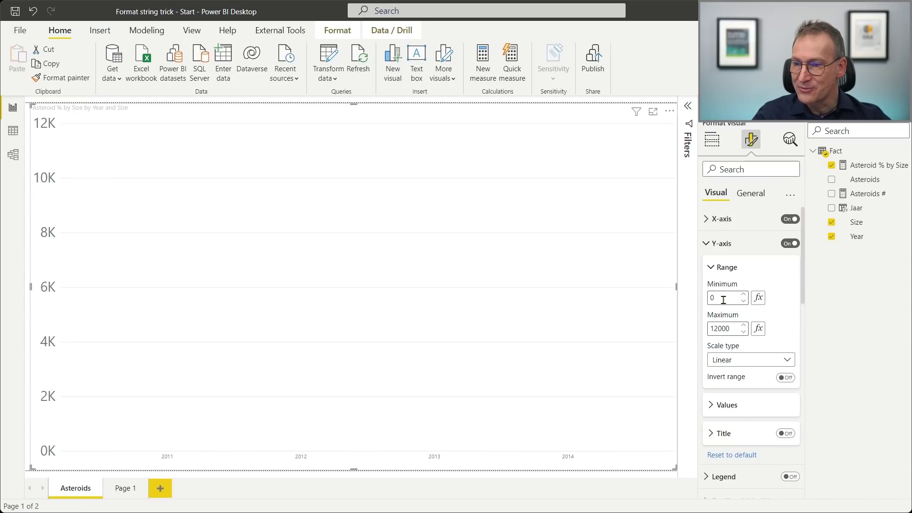
left_click_drag(730, 331, 696, 329)
type("1")
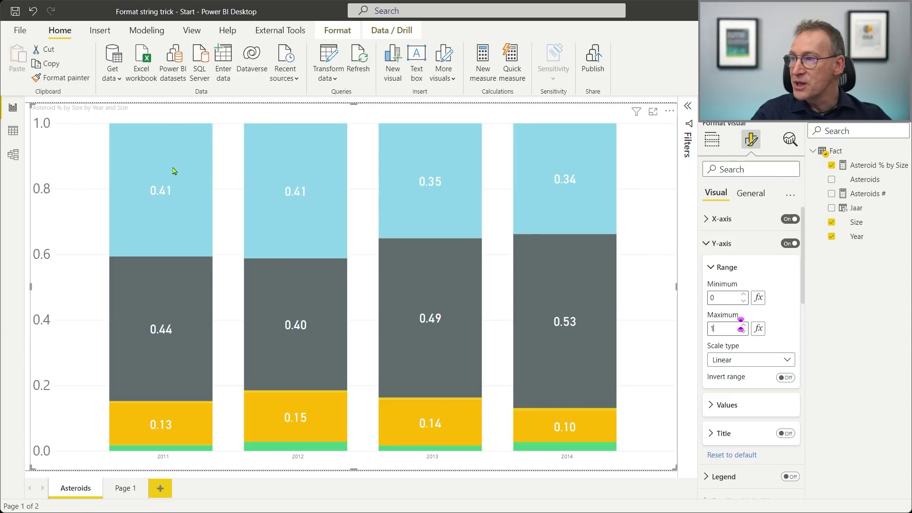
Step: Give Asteroid % by Size a Percentage format, then swap Asteroids # back into the chart
left_click(864, 166)
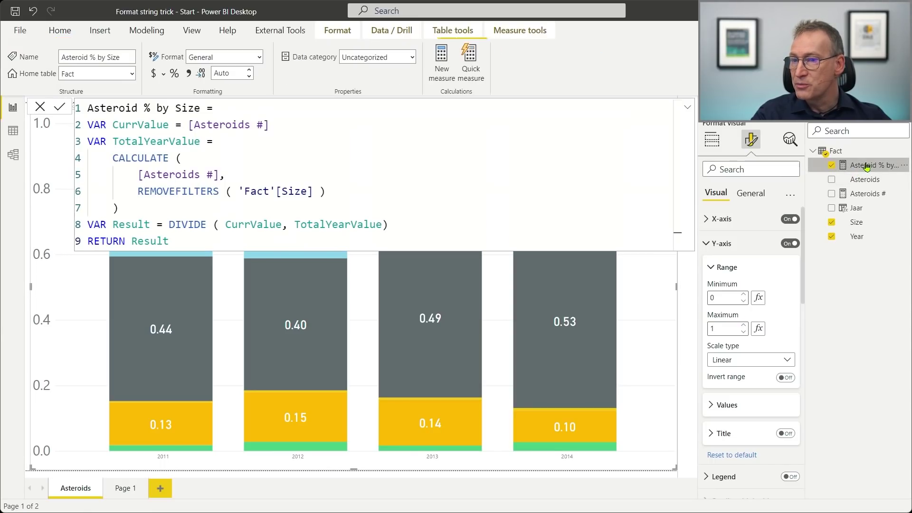
left_click(175, 75)
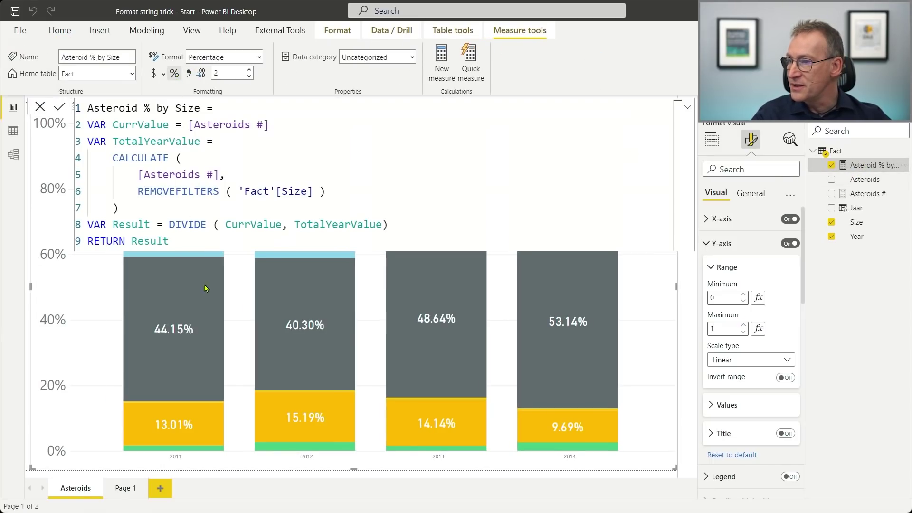
left_click(226, 318)
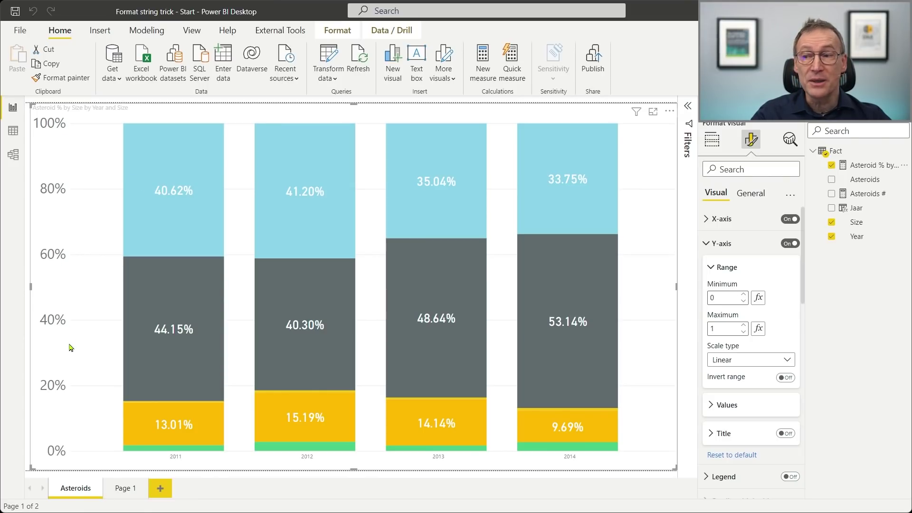
left_click(832, 166)
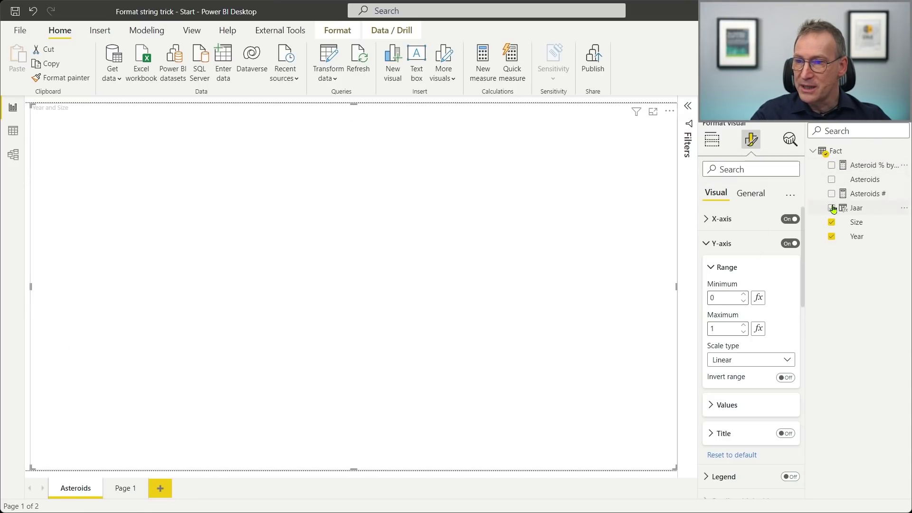
left_click(831, 194)
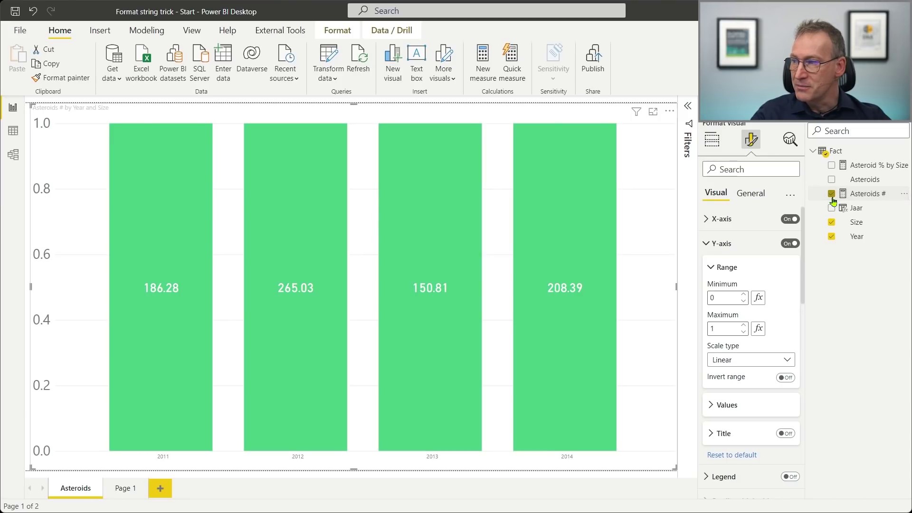
Step: Change the value-axis maximum from 1 back to 12000
left_click(721, 327)
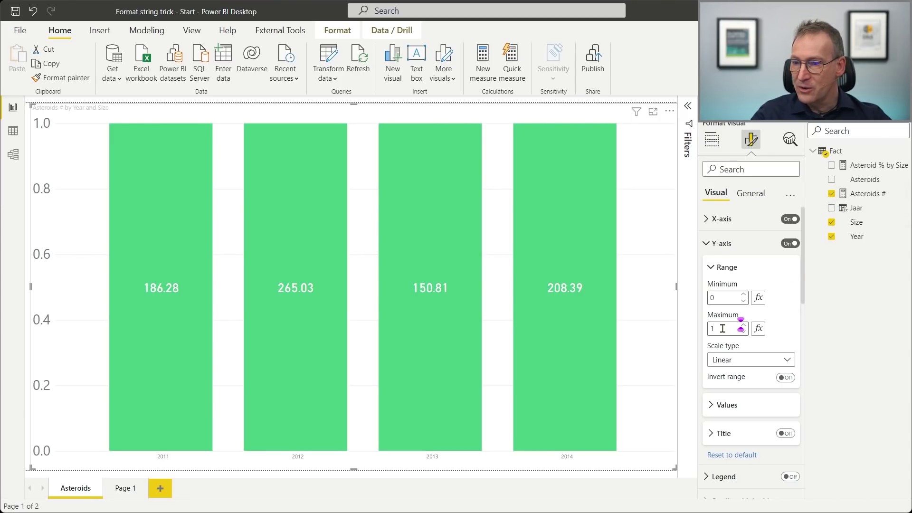
type("2000")
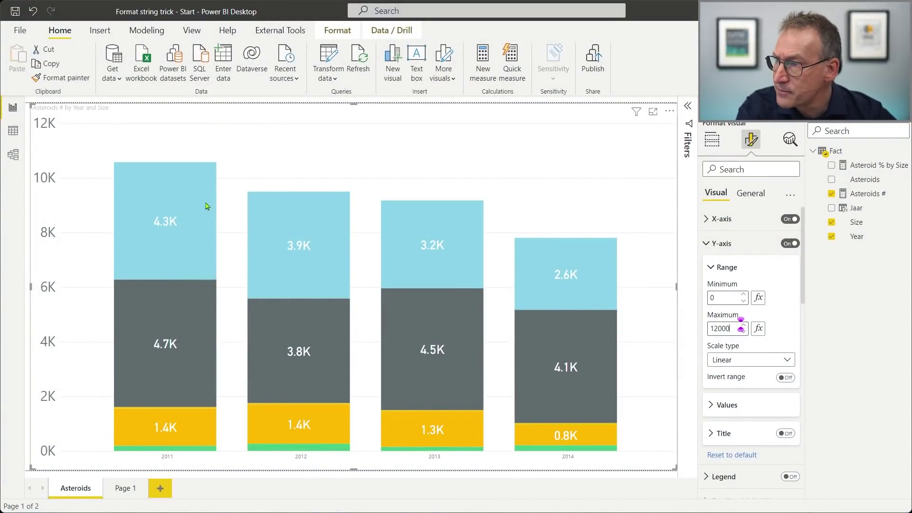
Step: Launch Tabular Editor 3 from the External Tools ribbon
left_click(269, 30)
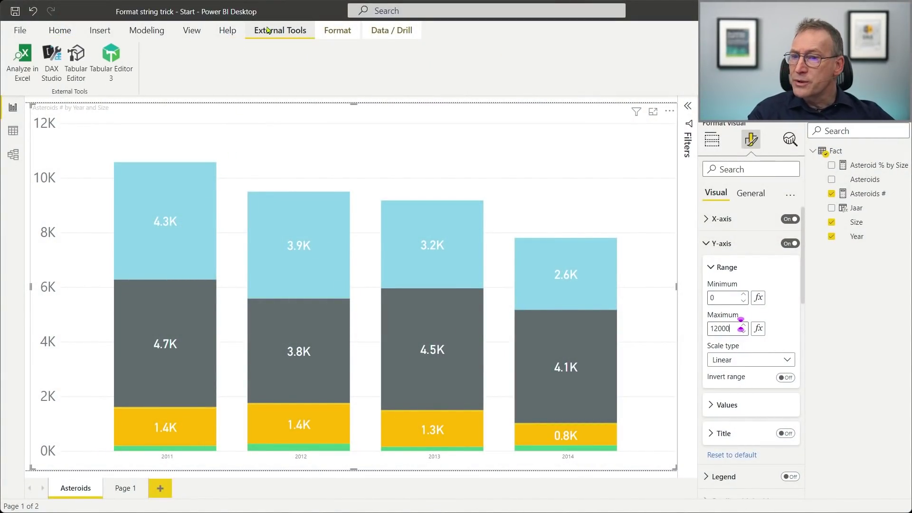
left_click(110, 72)
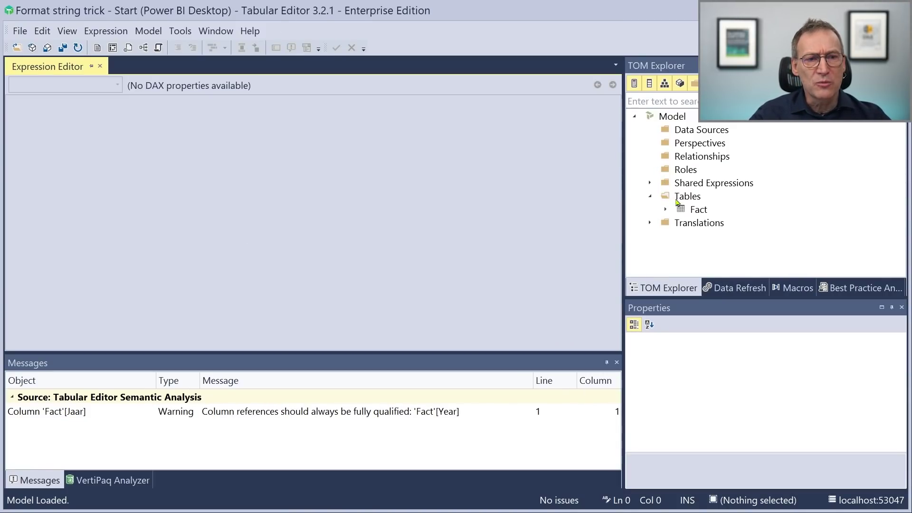
Step: Create a new calculation group named 'Show as Percentage'
right_click(694, 199)
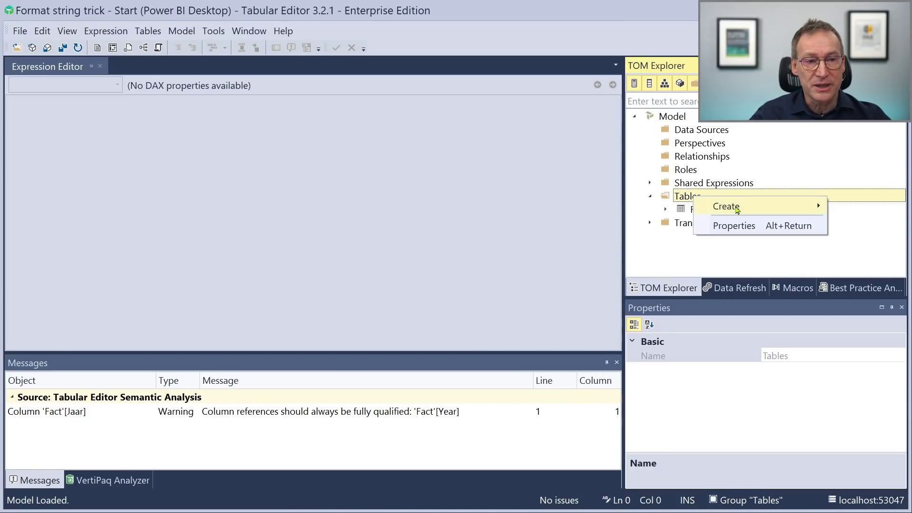
mouse_move(817, 203)
left_click(848, 208)
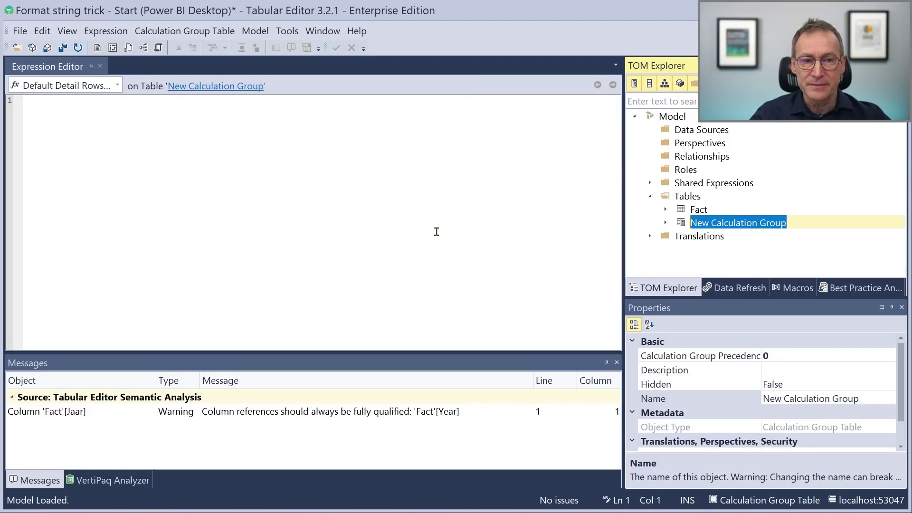
type("Show as Percentage")
key("Return")
Step: Rename the group's Name column to 'Show as Percentage'
key("Right")
key("Down")
key("Down")
key("F2")
type("Show as")
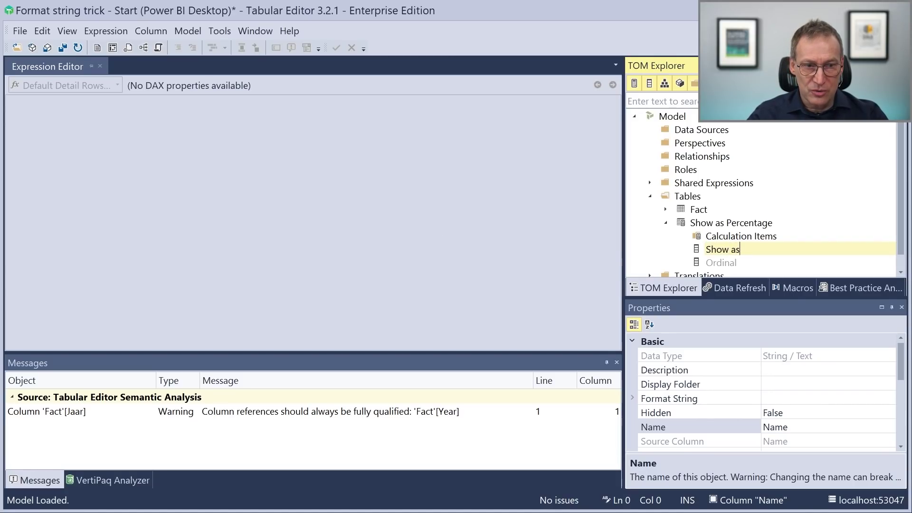
type(" Percentage")
key("Return")
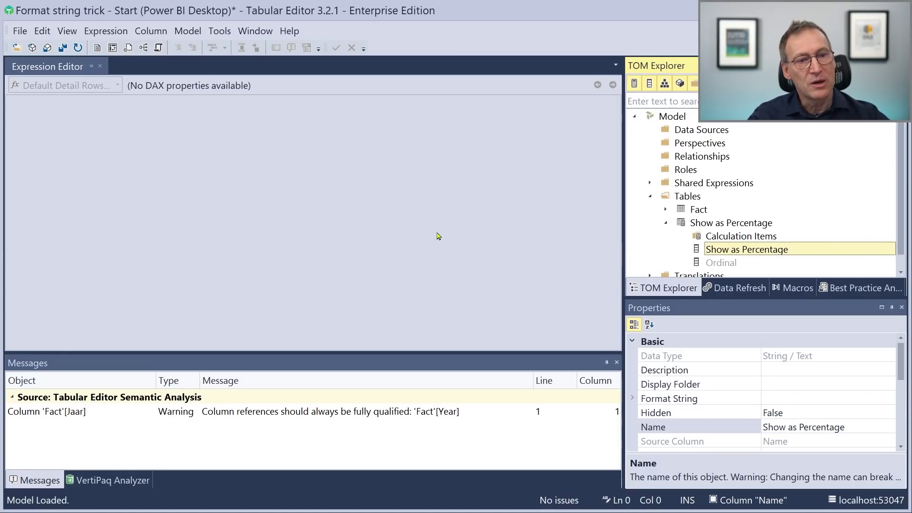
Step: Create a new calculation item named 'Show as Percentage' under Calculation Items
left_click(736, 239)
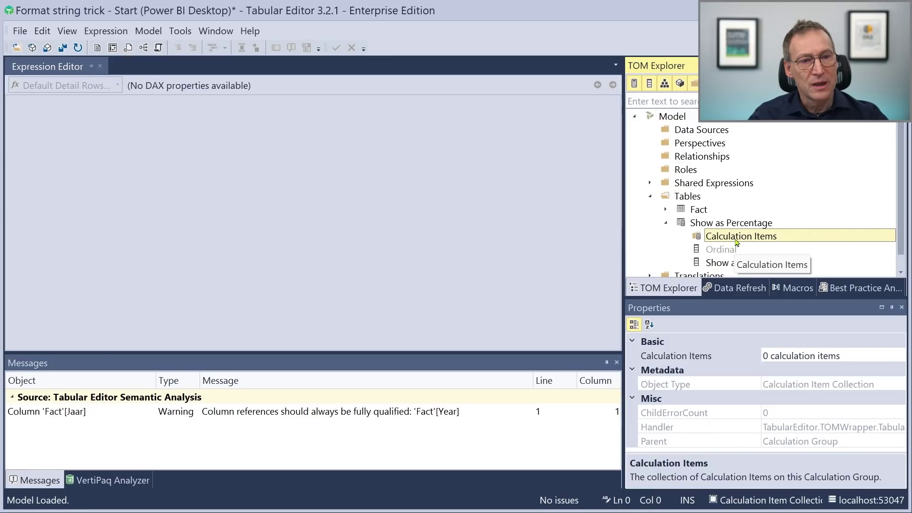
right_click(739, 238)
mouse_move(832, 252)
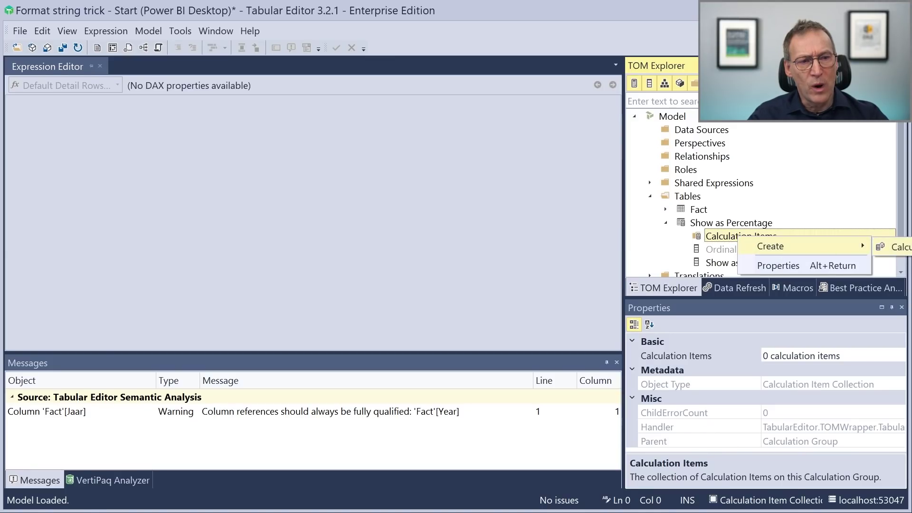
left_click(892, 246)
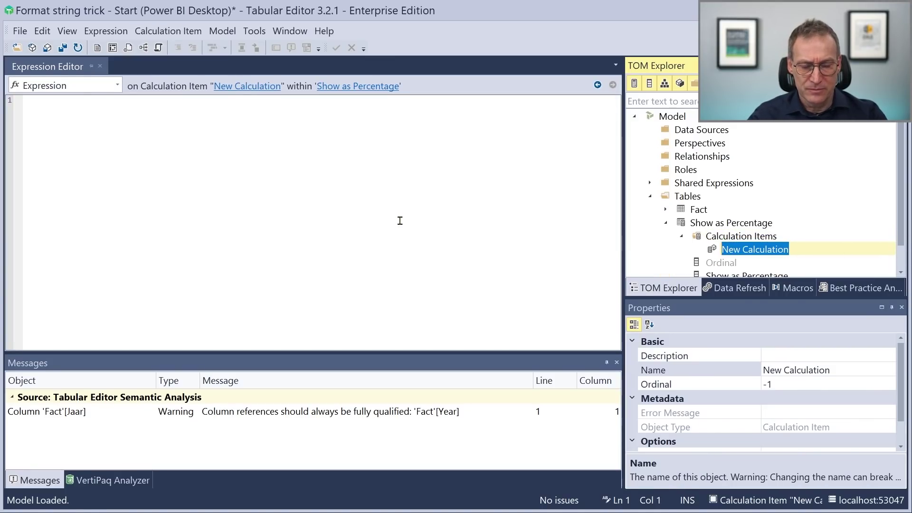
type("Without")
key("BackSpace")
key("BackSpace")
key("BackSpace")
key("BackSpace")
key("BackSpace")
key("BackSpace")
key("BackSpace")
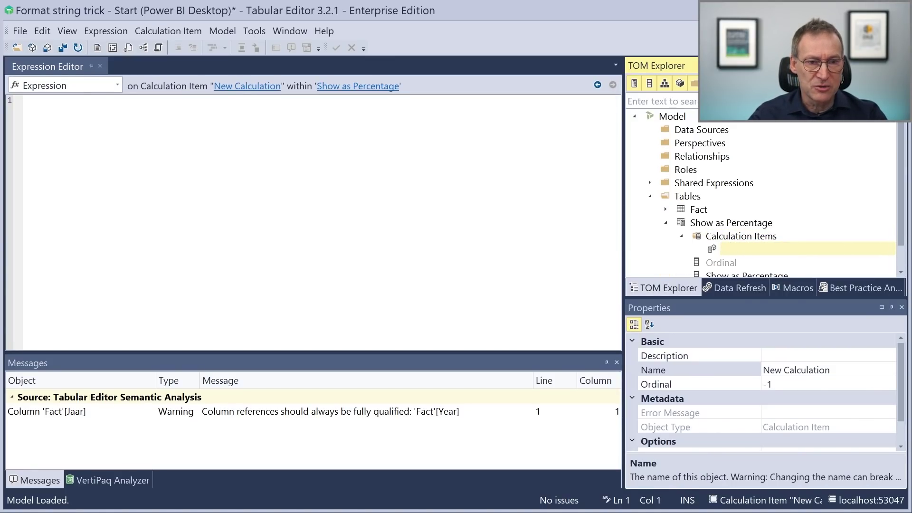
type("Show as Percentage")
key("Return")
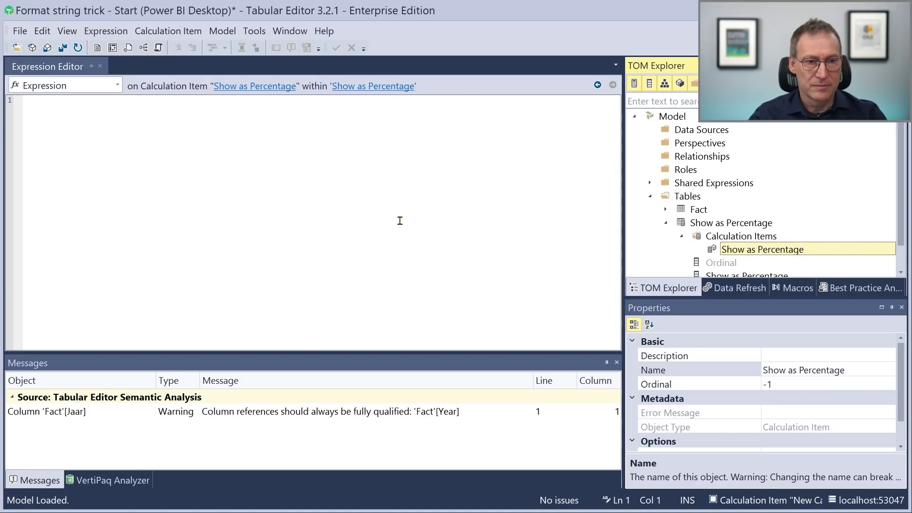
Step: Set the item's expression to SELECTEDMEASURE() and switch to its Format String Expression
left_click(400, 221)
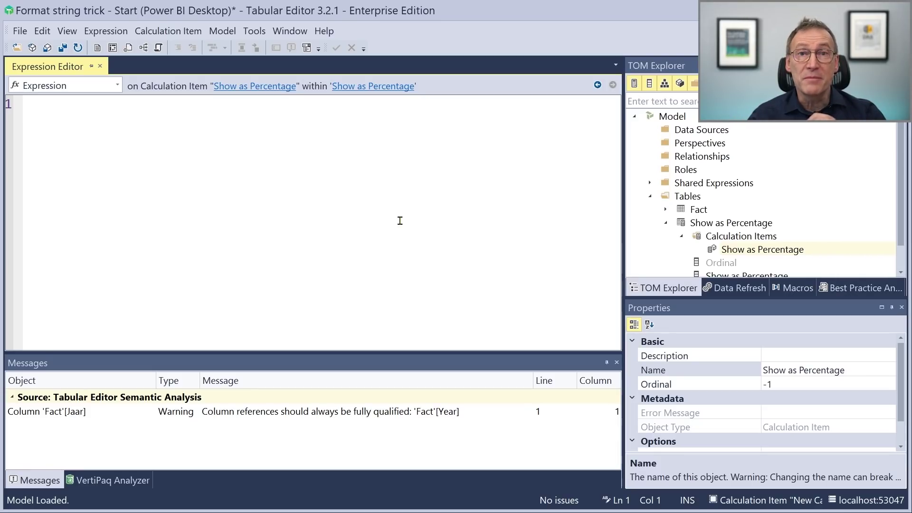
type("SELE")
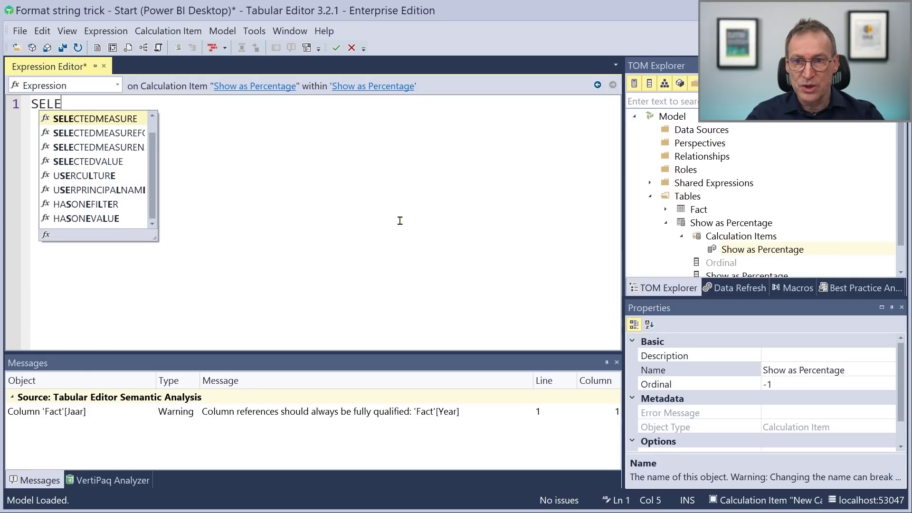
key("Tab")
type(")")
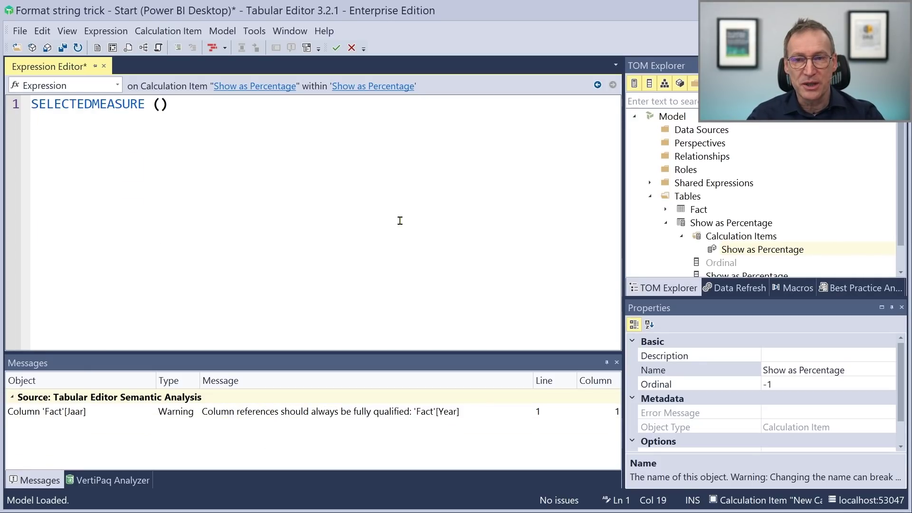
left_click(119, 88)
left_click(101, 123)
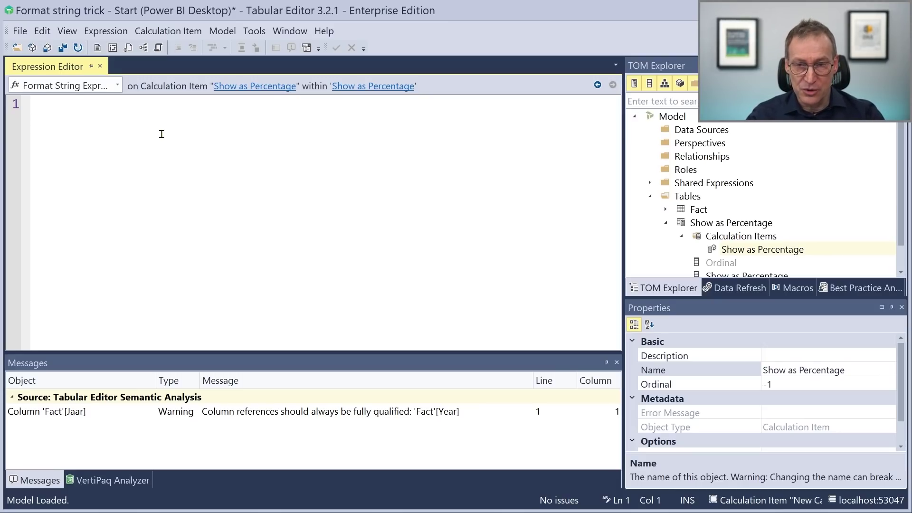
Step: Start the format string with 'IF (' and remove the stray [Asteroid % by Size] reference
type("IF ( [Asteroid % by Size]")
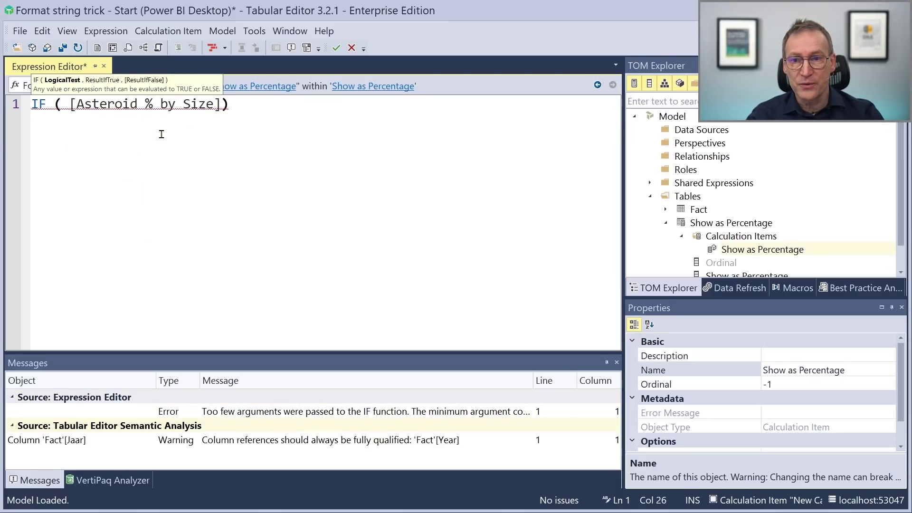
key("Home")
key("ctrl+Right")
key("ctrl+Right")
key("shift+End")
key("Delete")
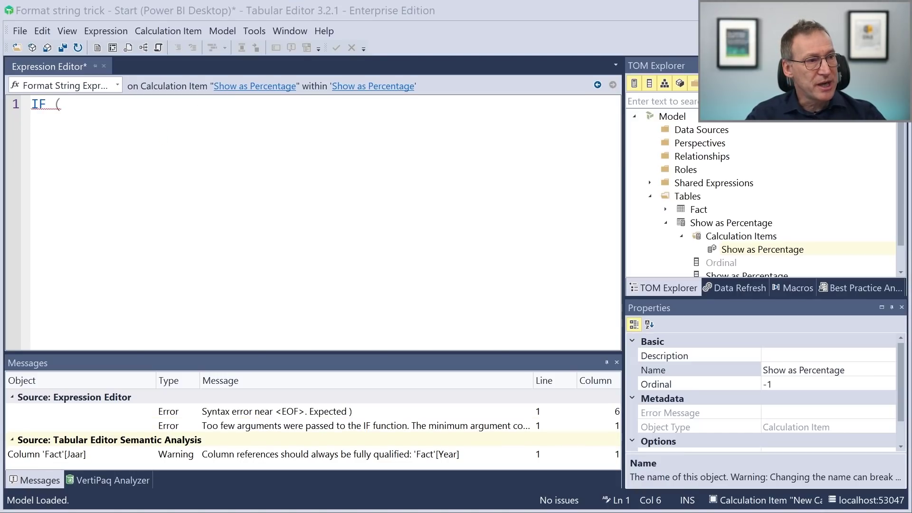
left_click(135, 150)
key("Return")
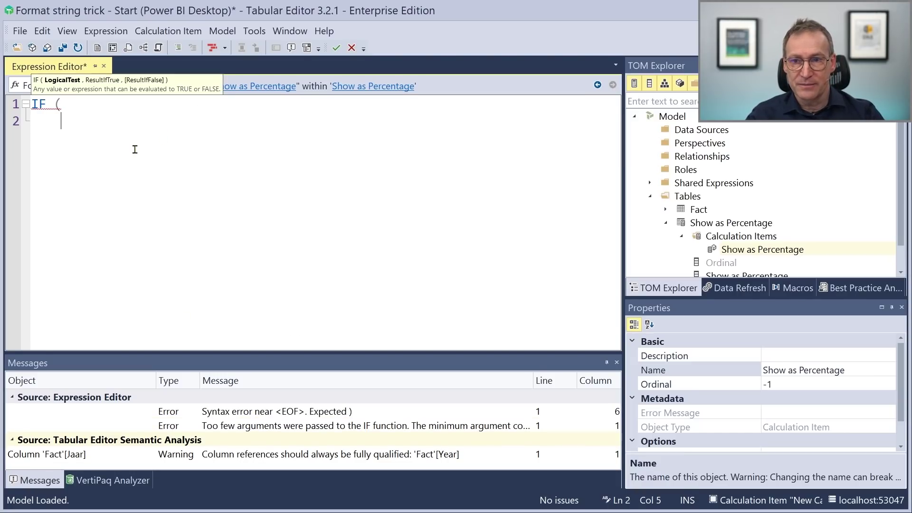
Step: Add the condition ISSELECTEDMEASURE ( [Asteroids #] ), then begin 'VAR FormattedValue = FORMAT' below
type("ISEE")
key("BackSpace")
key("BackSpace")
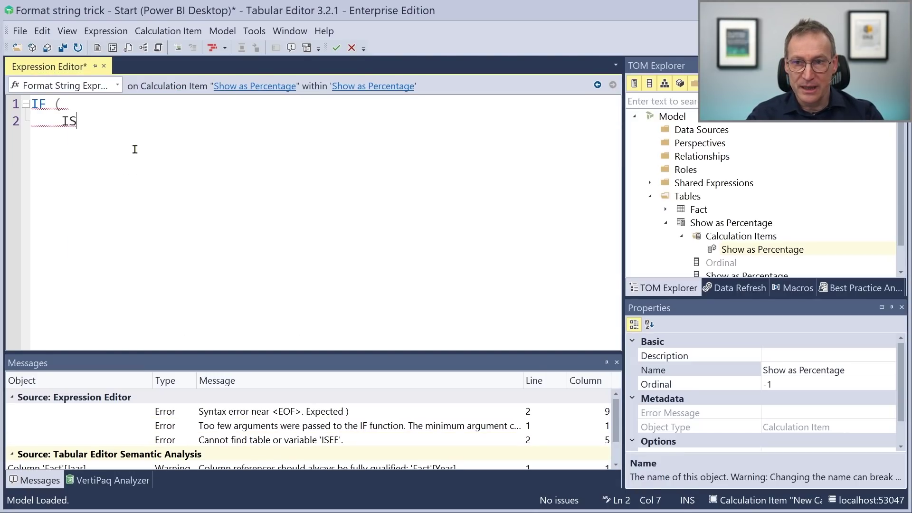
type("SELE( ")
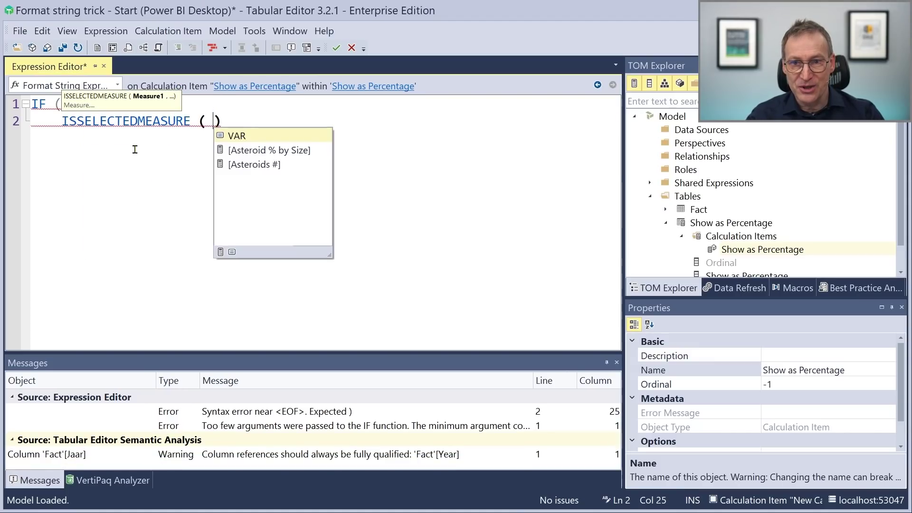
type("[")
key("Down")
key("Down")
key("Return")
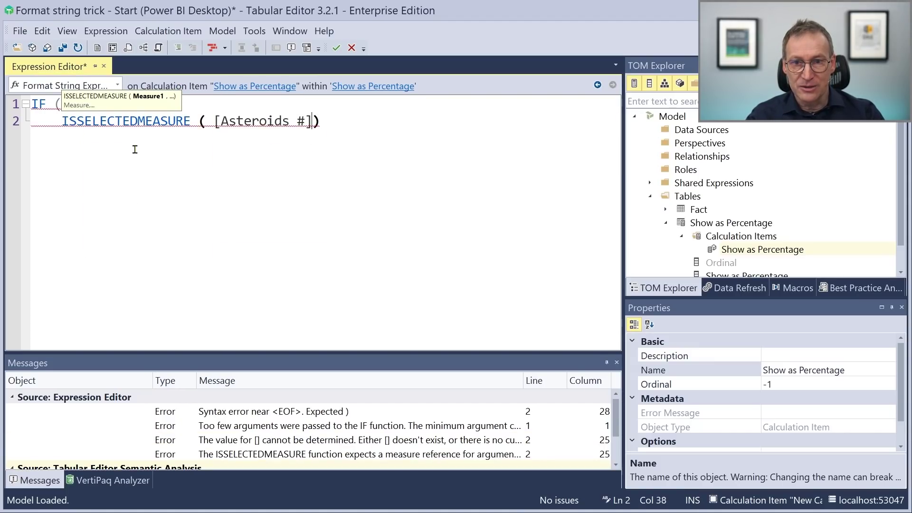
type("),")
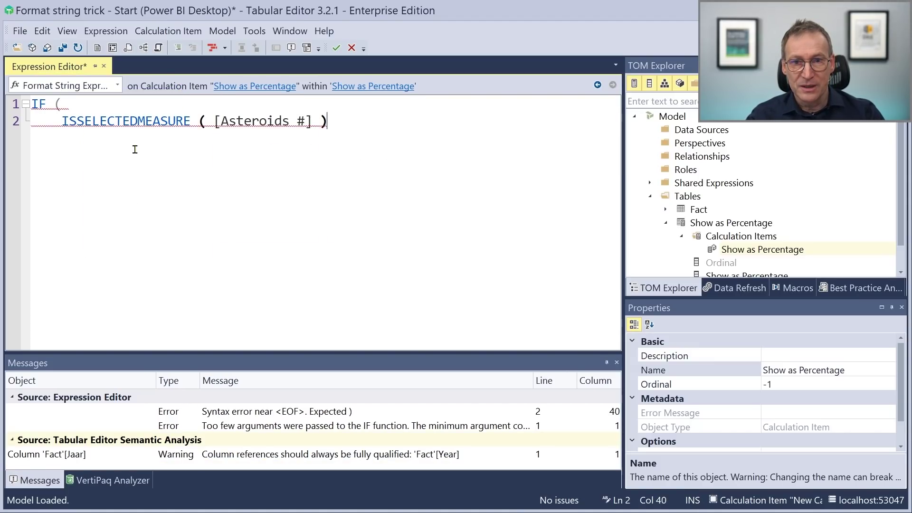
key("Return")
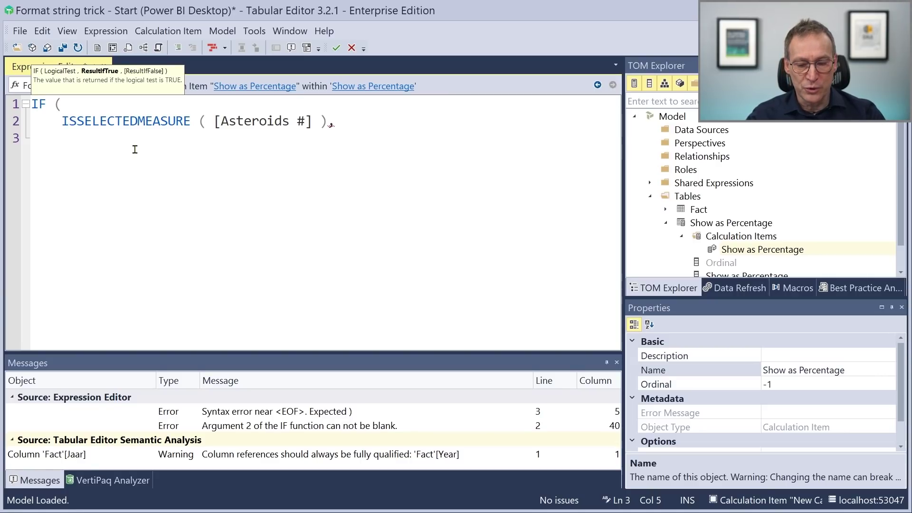
type("VAR  ")
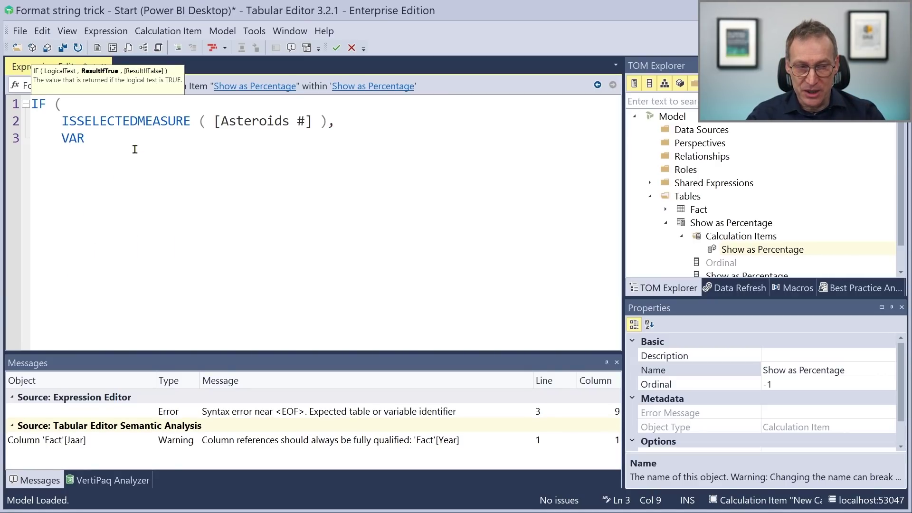
type("Formatt")
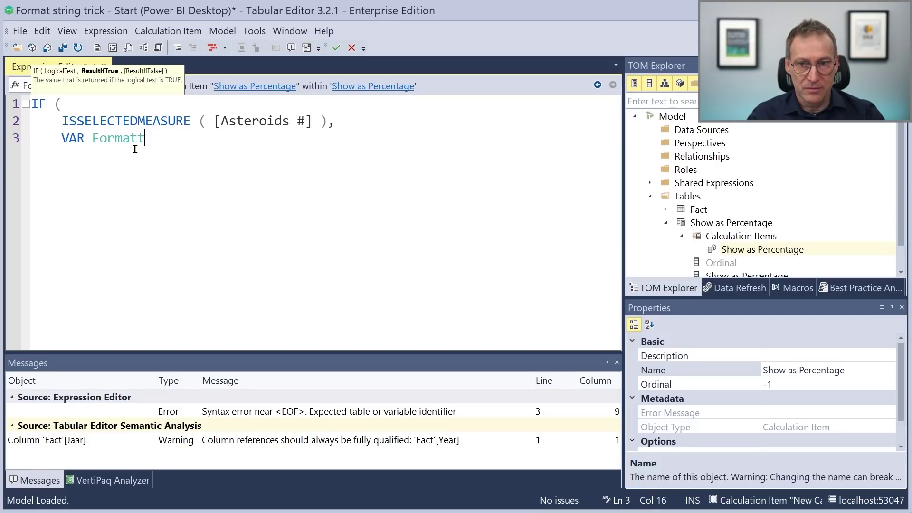
type("edValue ")
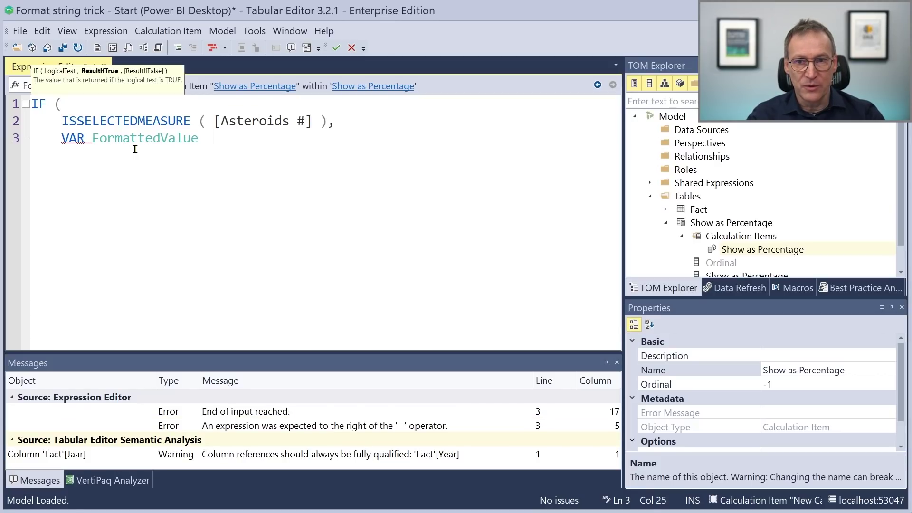
type("= FORMAT")
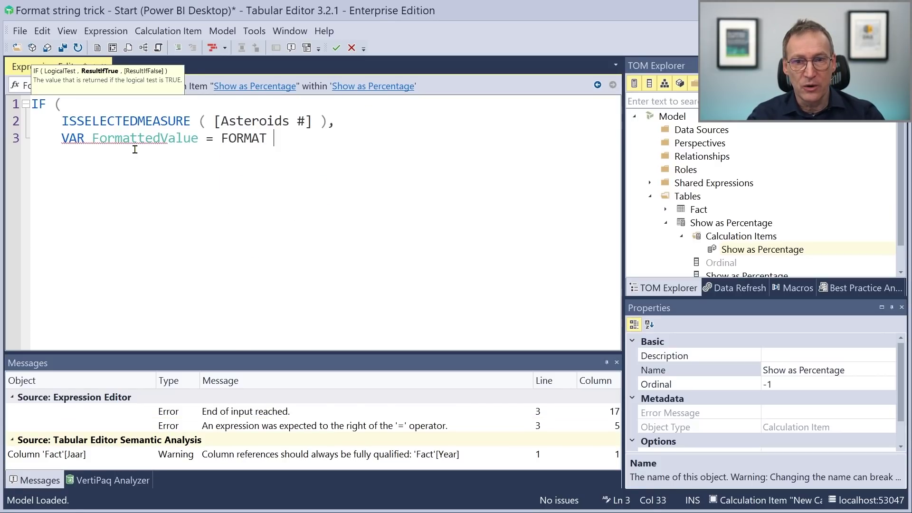
Step: Complete the variable as FORMAT ( [Asteroid % by Size], "#,0%" )
key("Return")
type(")")
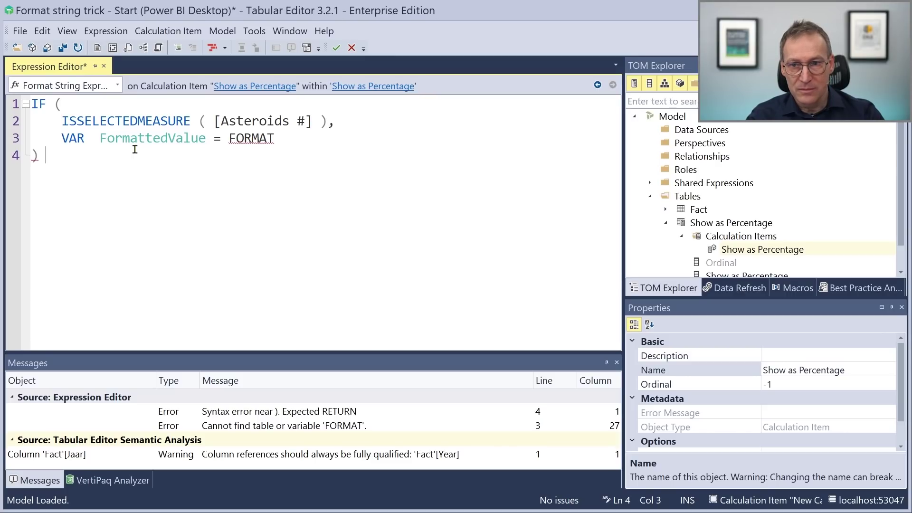
key("Up")
key("Right")
key("Right")
key("Right")
key("Right")
key("Right")
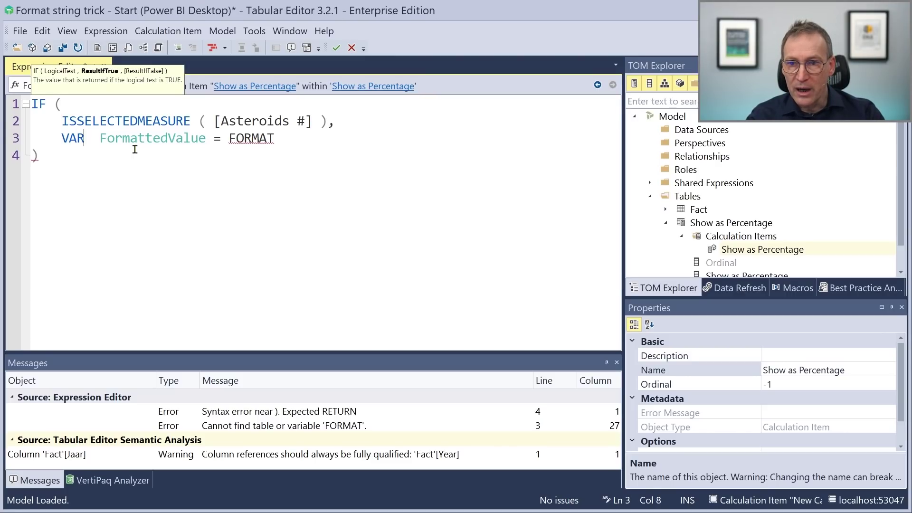
key("Delete")
key("End")
type("( ")
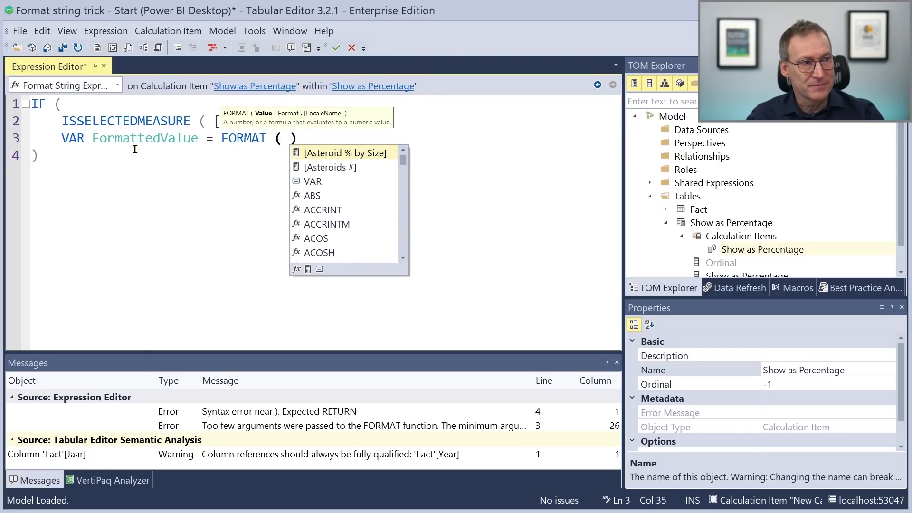
type("[A")
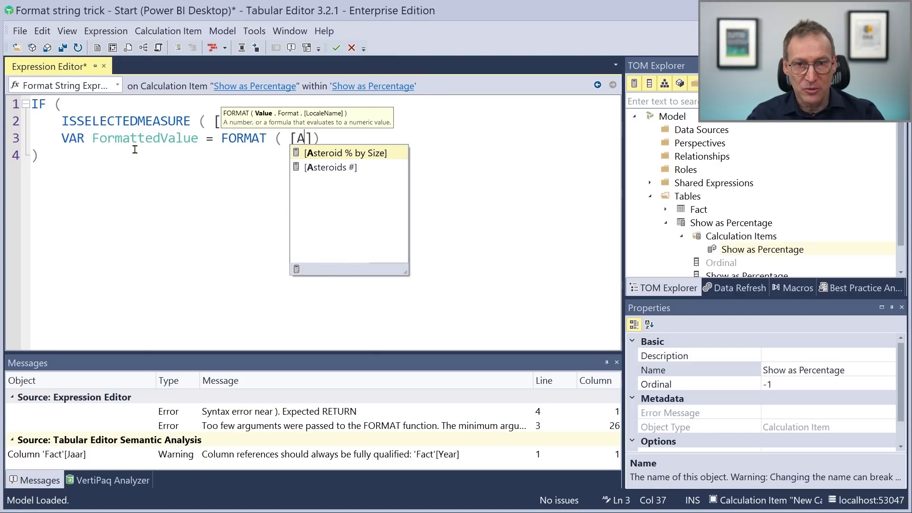
key("Tab")
type(", ")
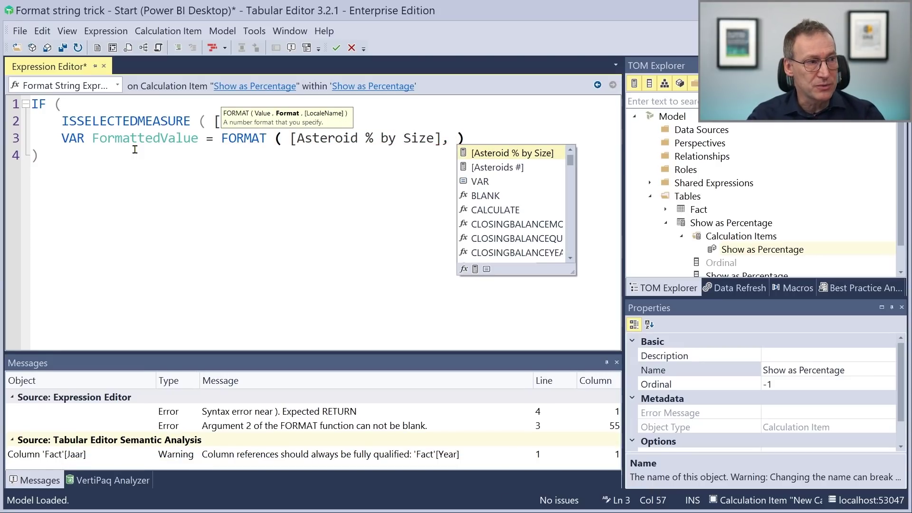
type("\"")
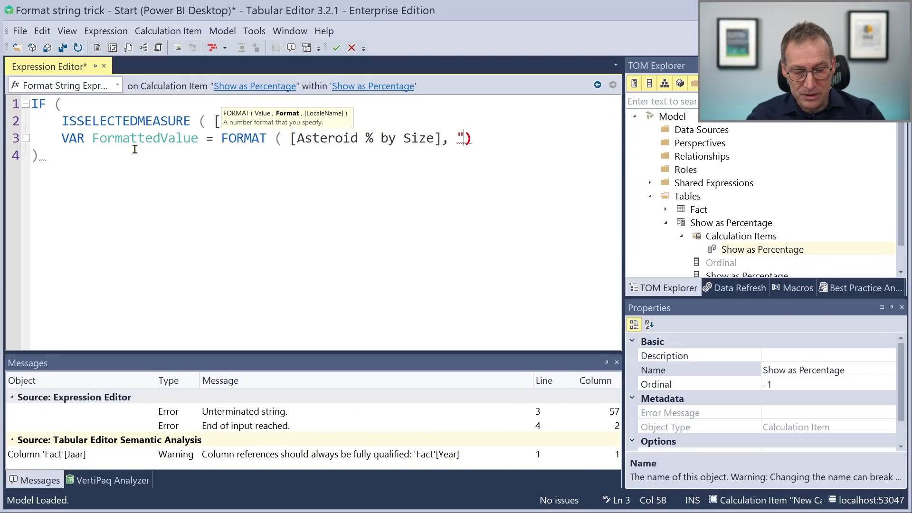
type("#,0")
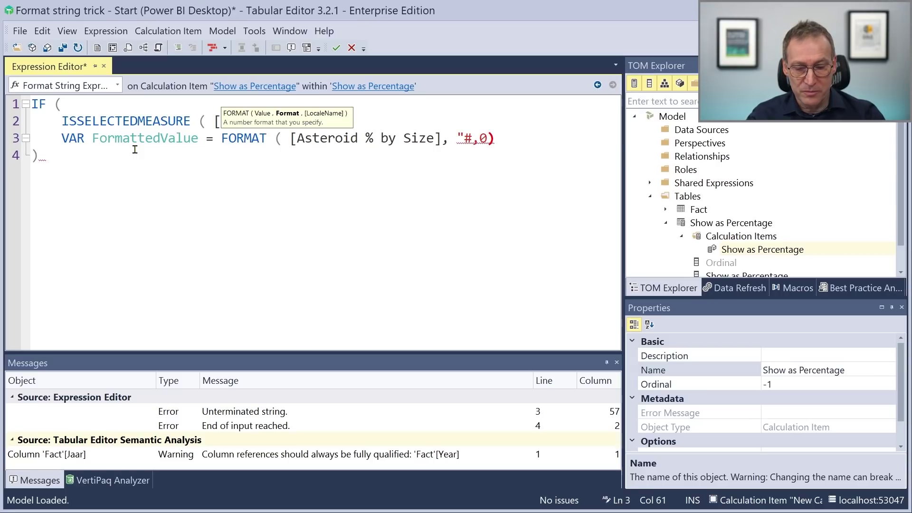
type("%\" ")
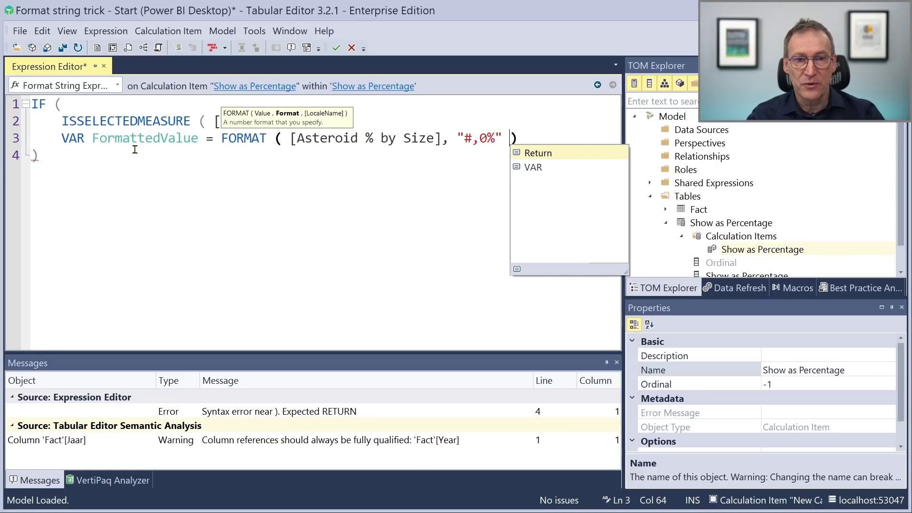
type(")")
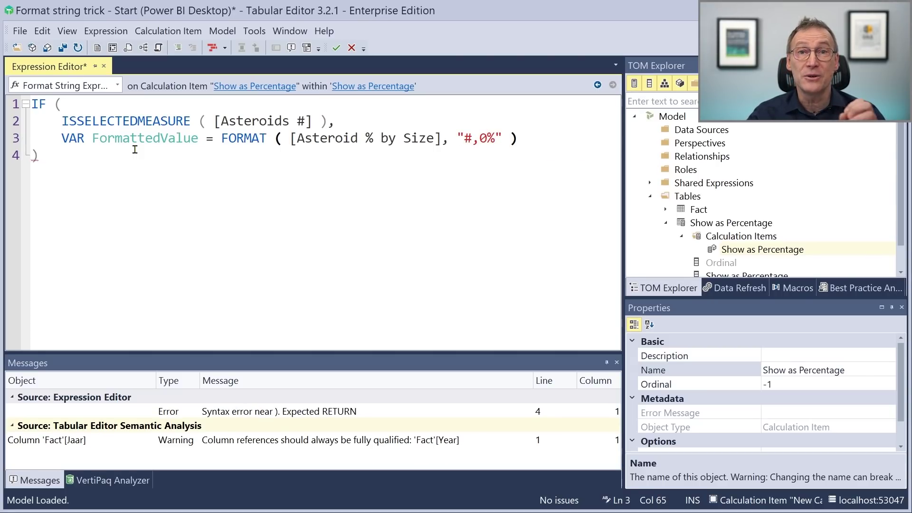
Step: Add 'RETURN FormattedValue' and SELECTEDMEASUREFORMATSTRING () as the IF's fallback
key("Return")
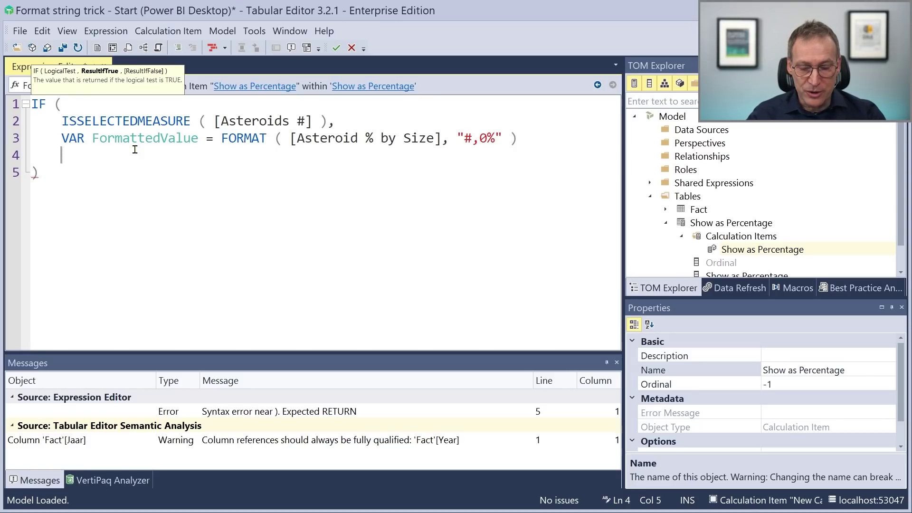
type("RETURN Forma")
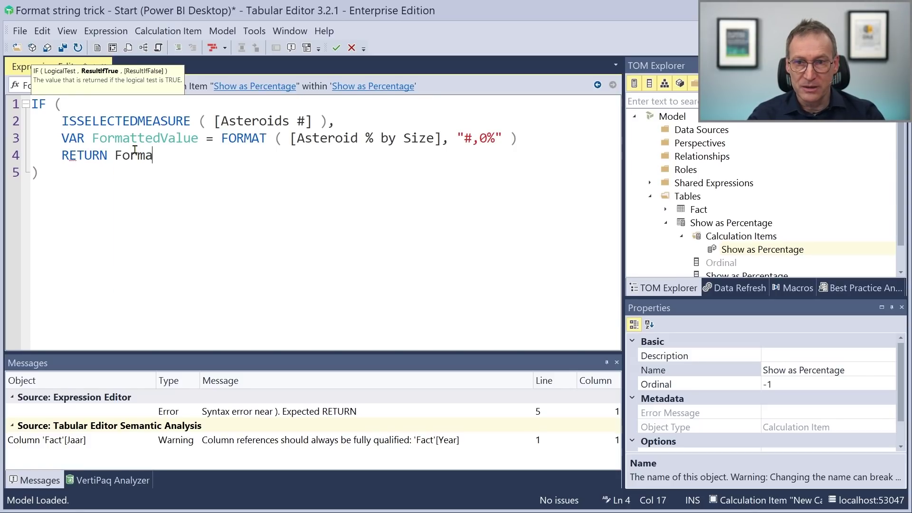
type("ttedValue")
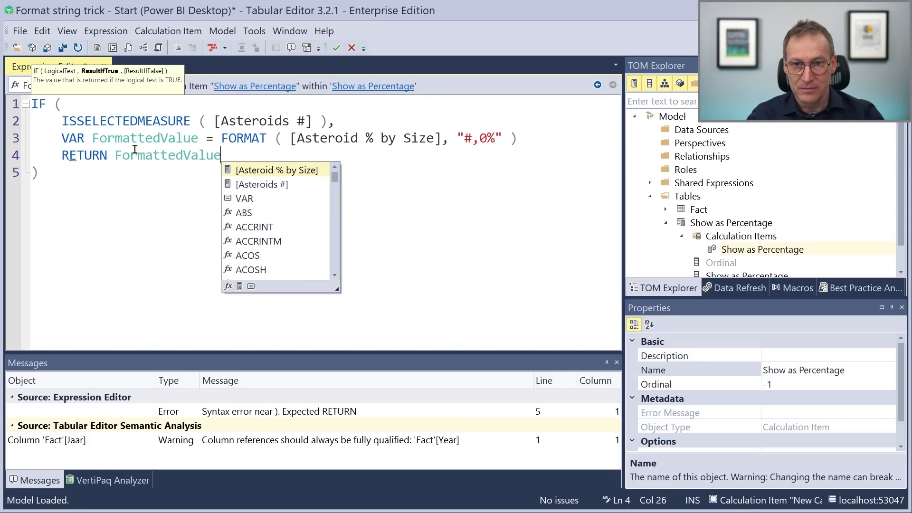
key("Escape")
type(",")
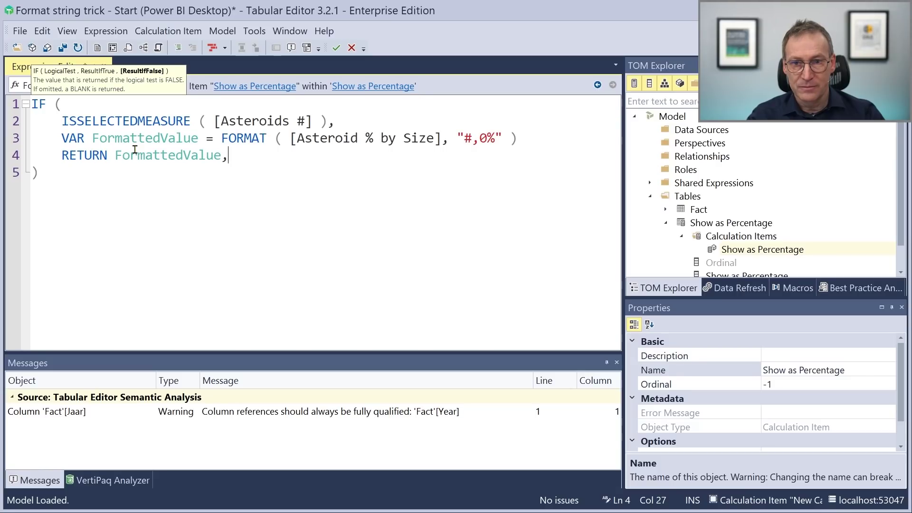
key("Return")
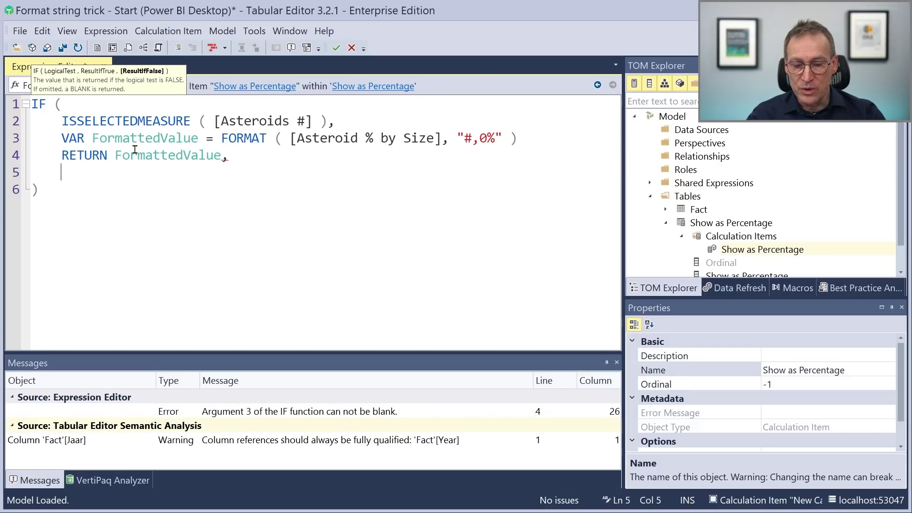
type("SELE")
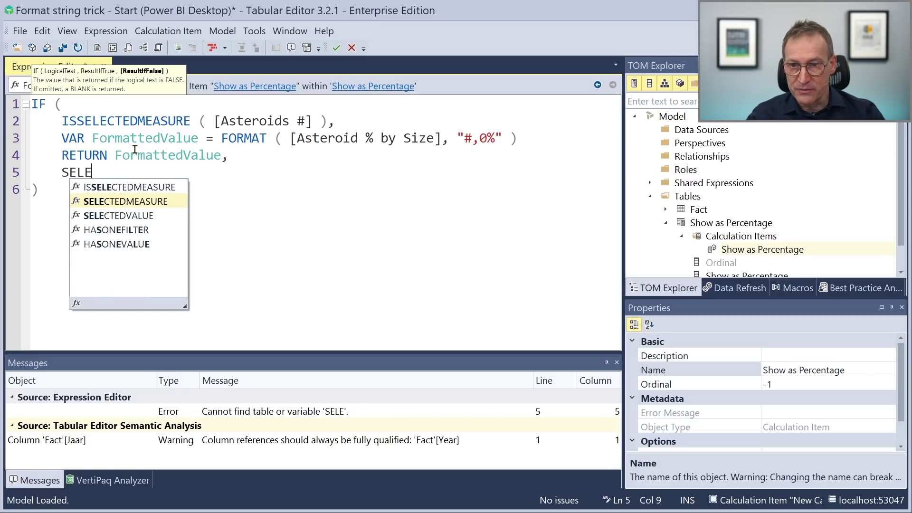
type("CTE")
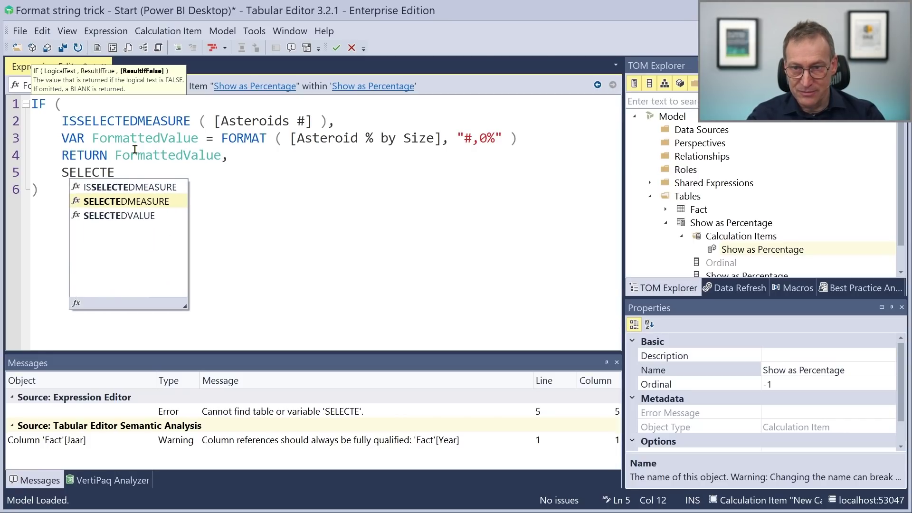
type("DMEASUREFORMA")
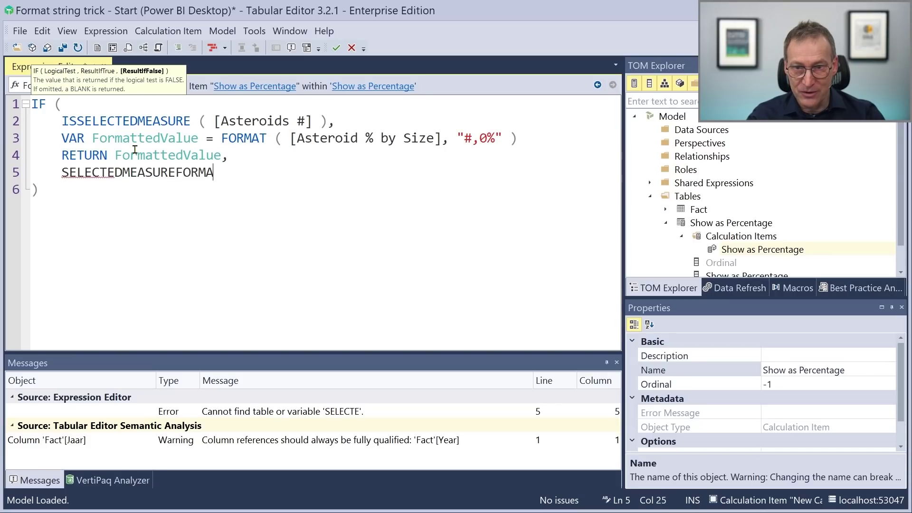
type("TSTRIN")
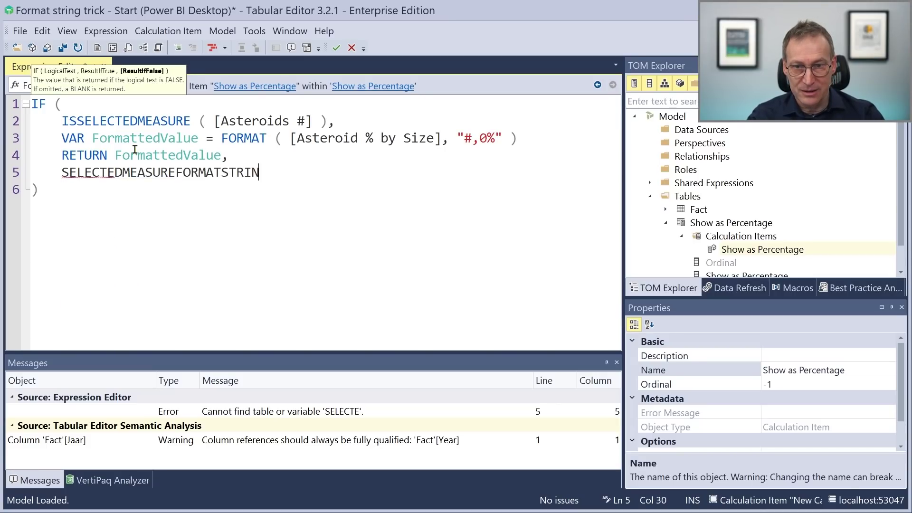
key("Tab")
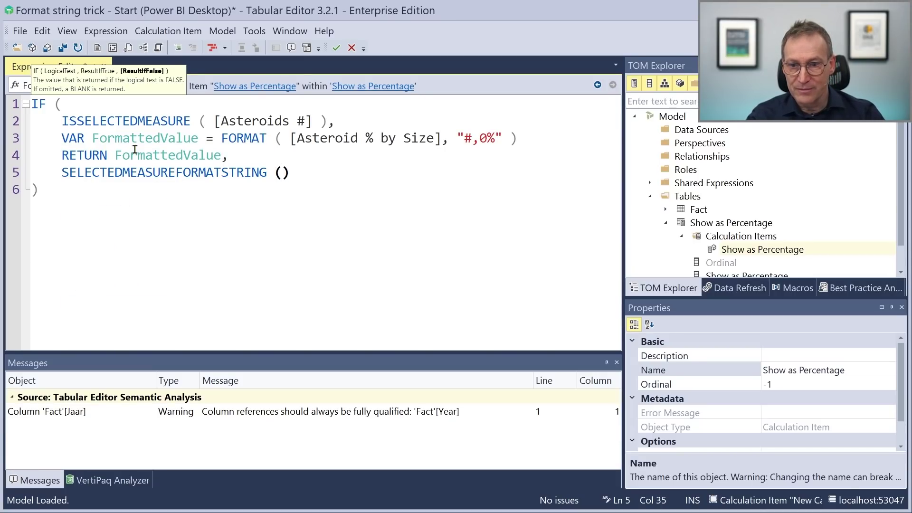
key("Down")
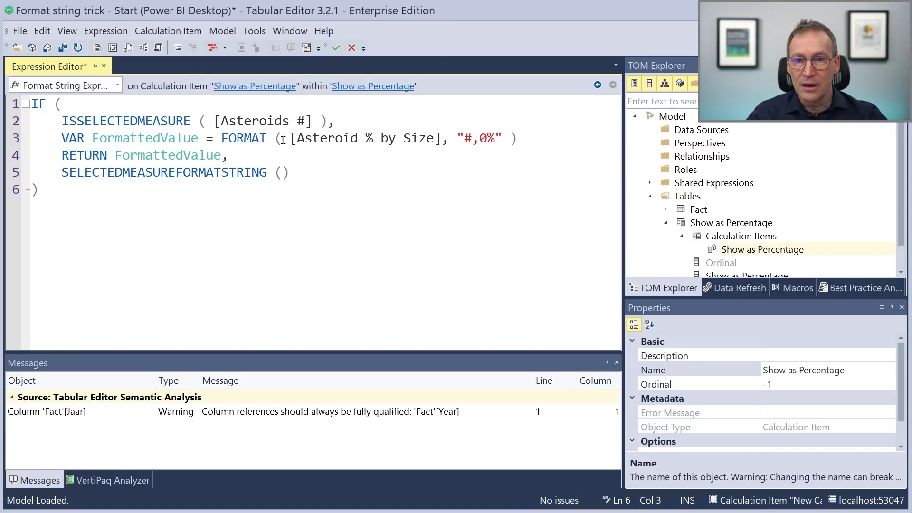
Step: Review the FORMAT call and its "#,0%" format string on line 3
left_click(290, 138)
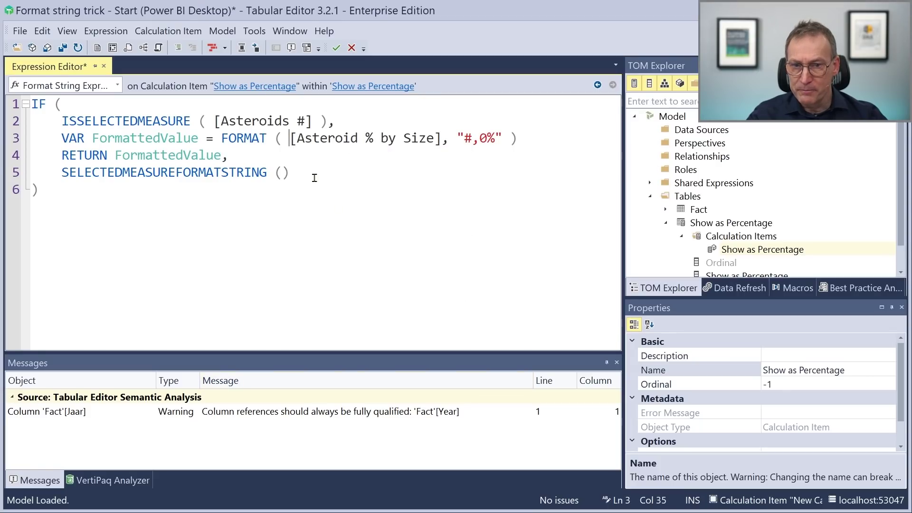
key("Up")
key("Up")
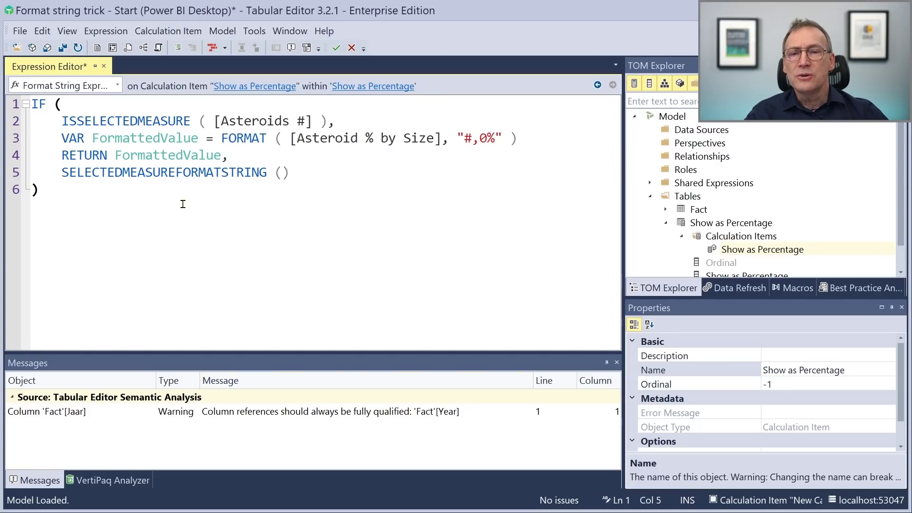
left_click(502, 138)
left_click_drag(454, 139, 502, 142)
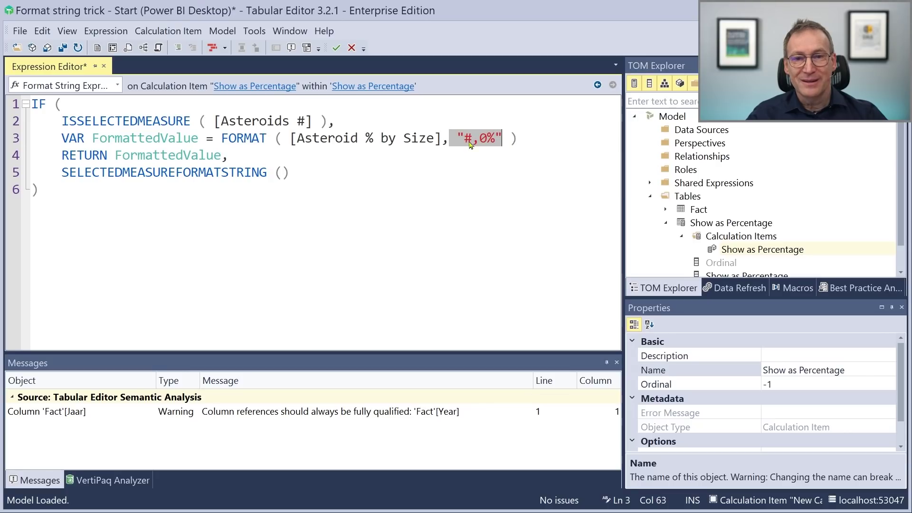
left_click(270, 152)
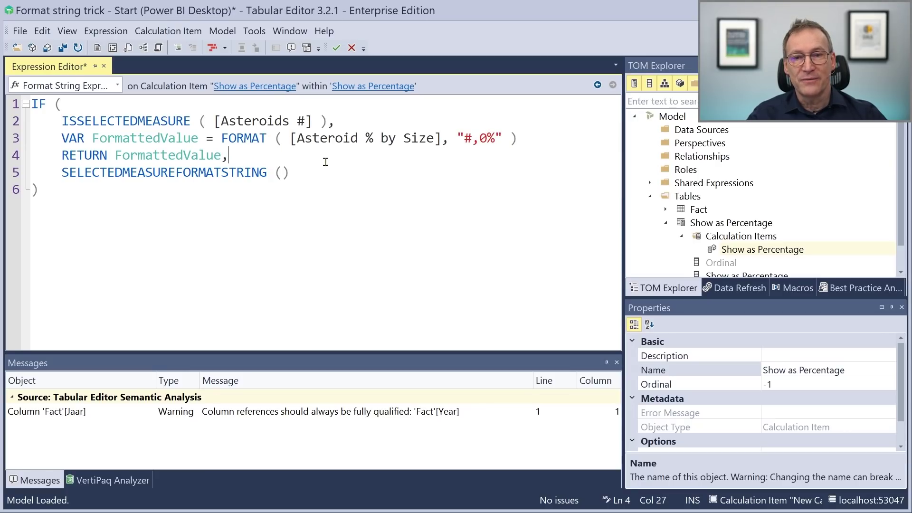
left_click_drag(222, 138, 519, 138)
left_click(422, 168)
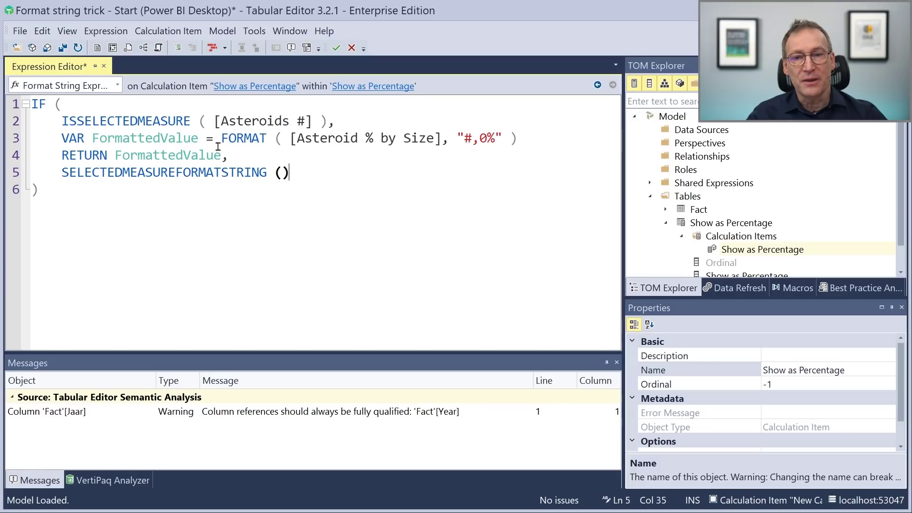
left_click(219, 139)
left_click_drag(219, 139, 260, 137)
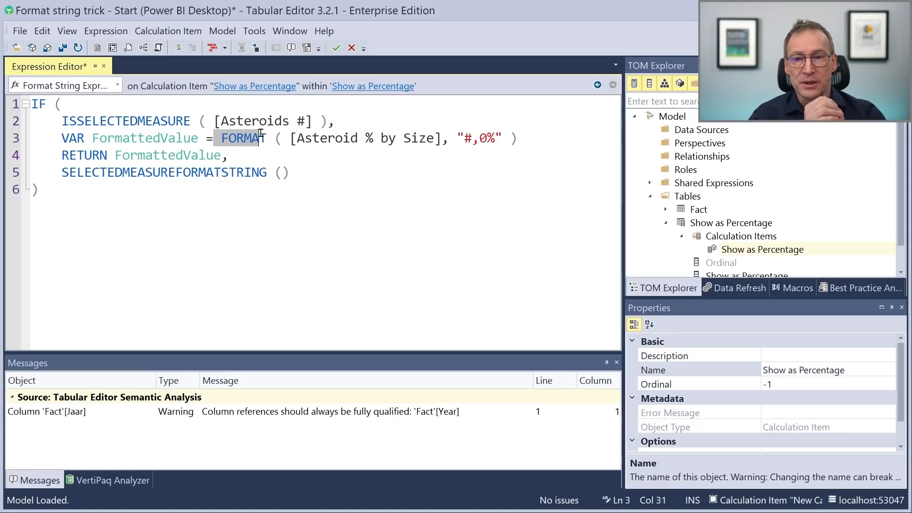
left_click(265, 203)
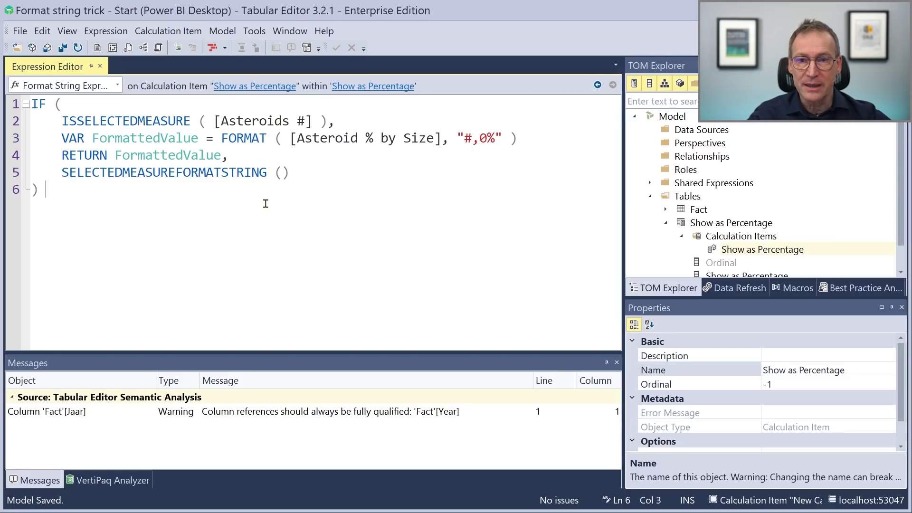
Step: Refresh the report and filter the chart on the Show as Percentage item, showing labels like 41%
key("alt+Tab")
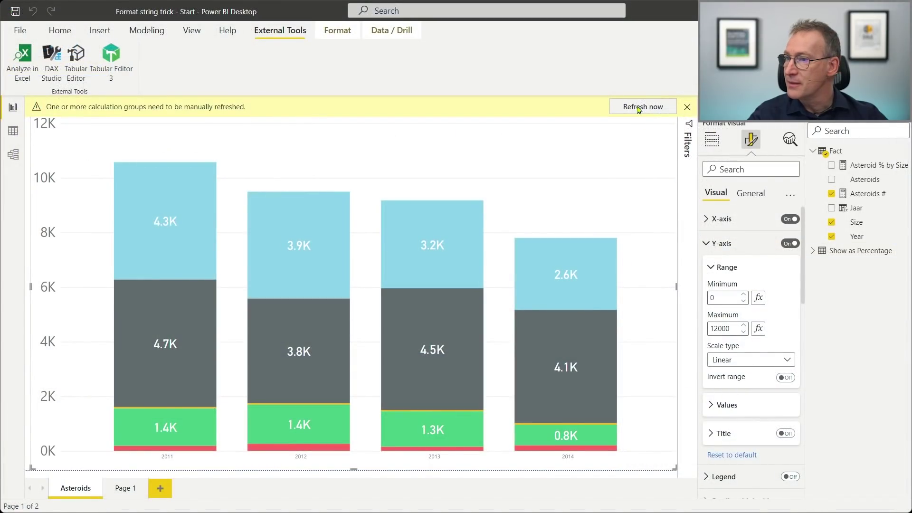
left_click(639, 108)
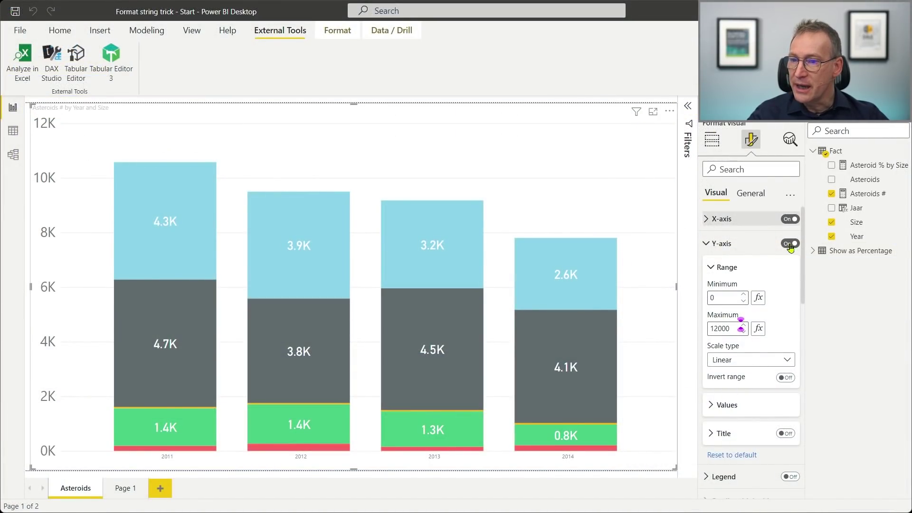
left_click(812, 252)
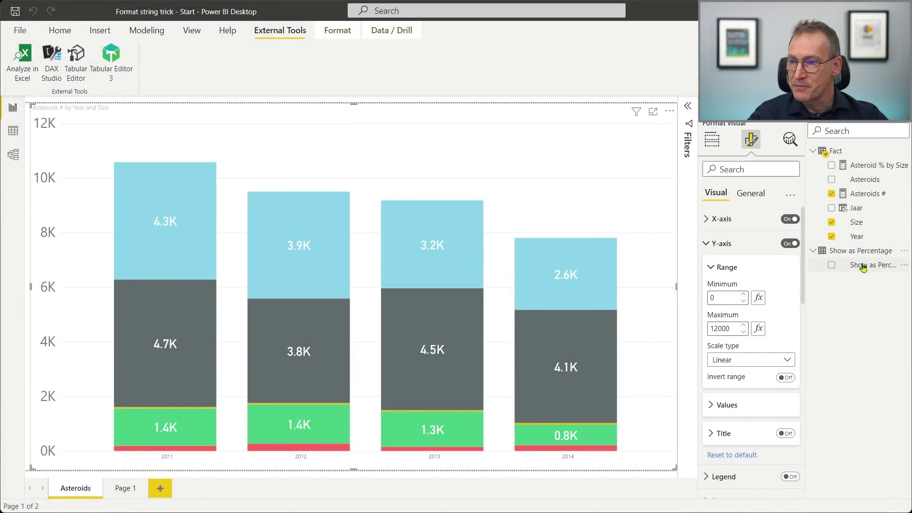
left_click(712, 140)
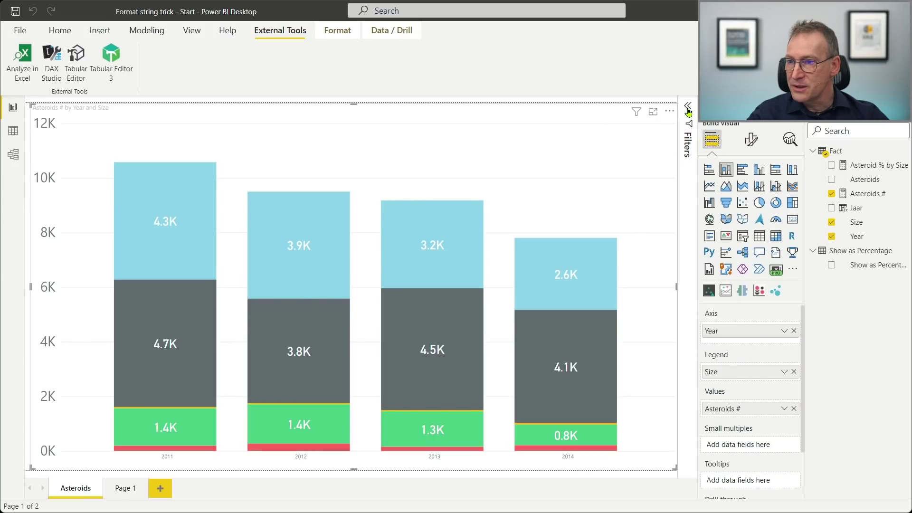
left_click(684, 152)
left_click_drag(883, 270, 664, 282)
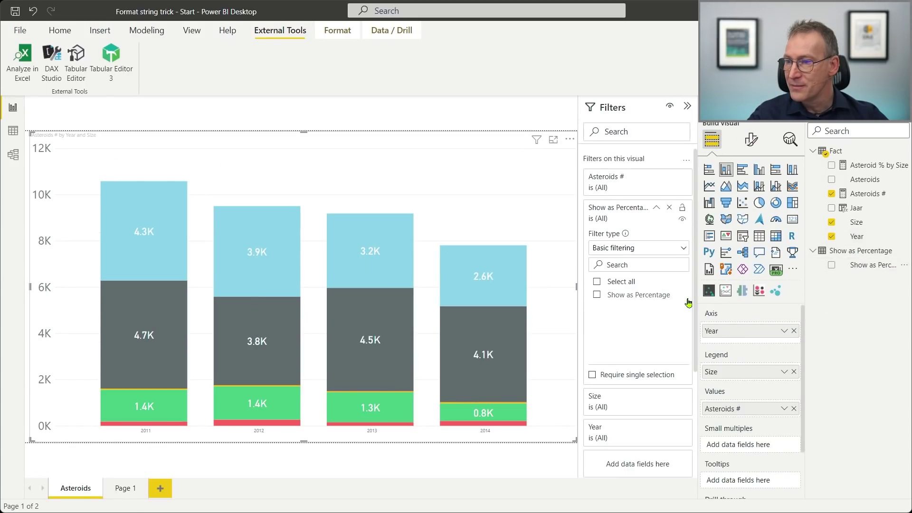
left_click(596, 296)
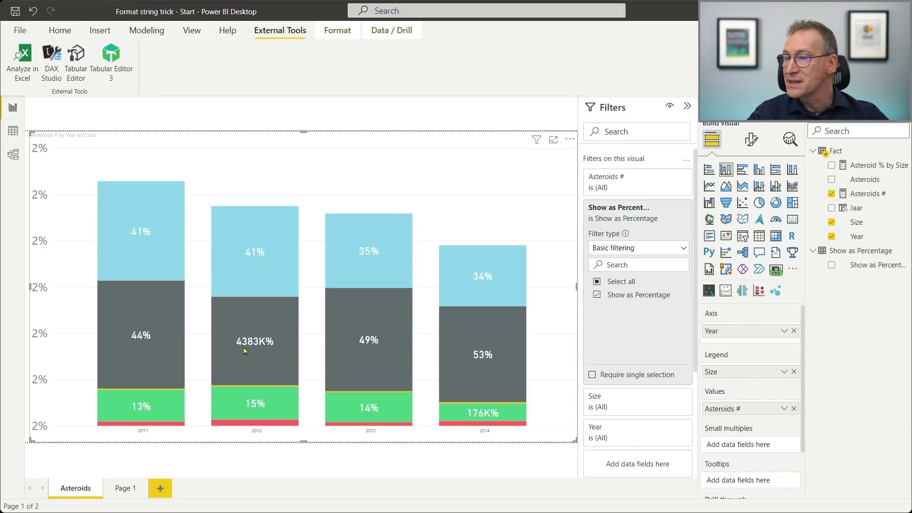
left_click(596, 295)
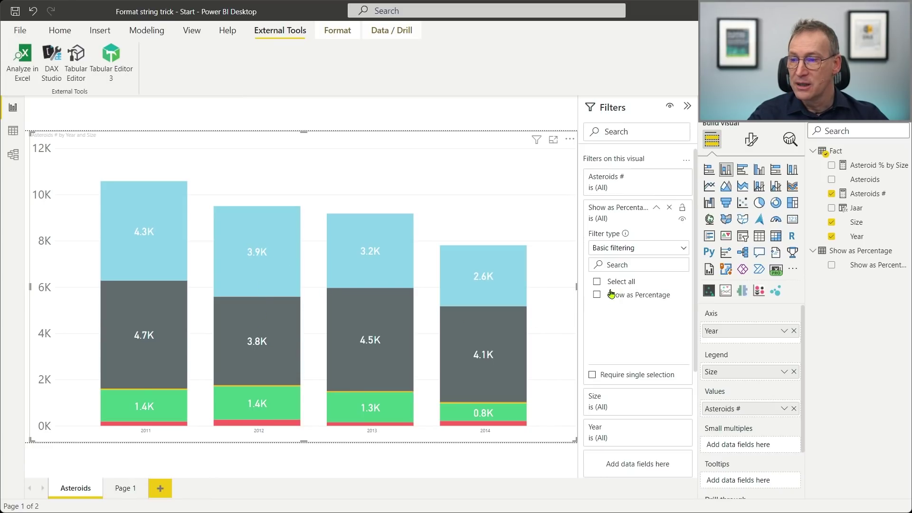
left_click(596, 295)
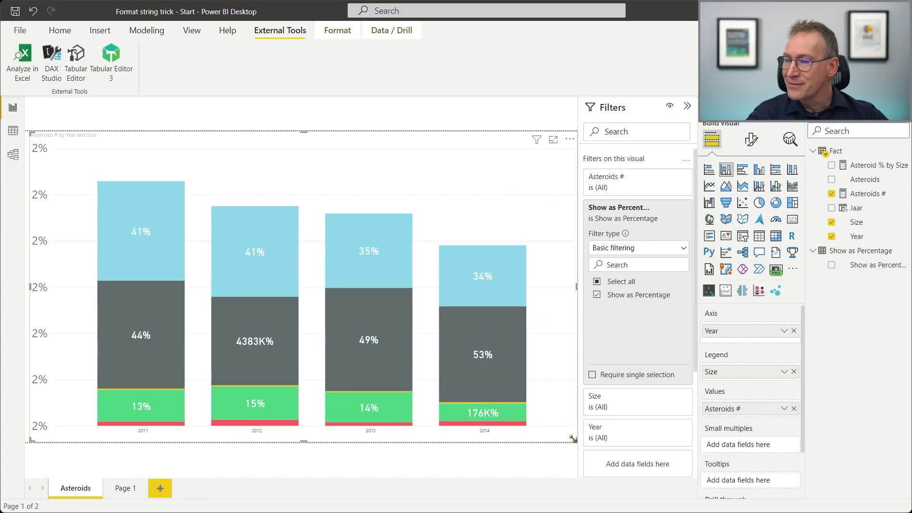
Step: Shrink the chart to the top-left quarter and paste a copy beside it as a table
left_click_drag(571, 436, 253, 324)
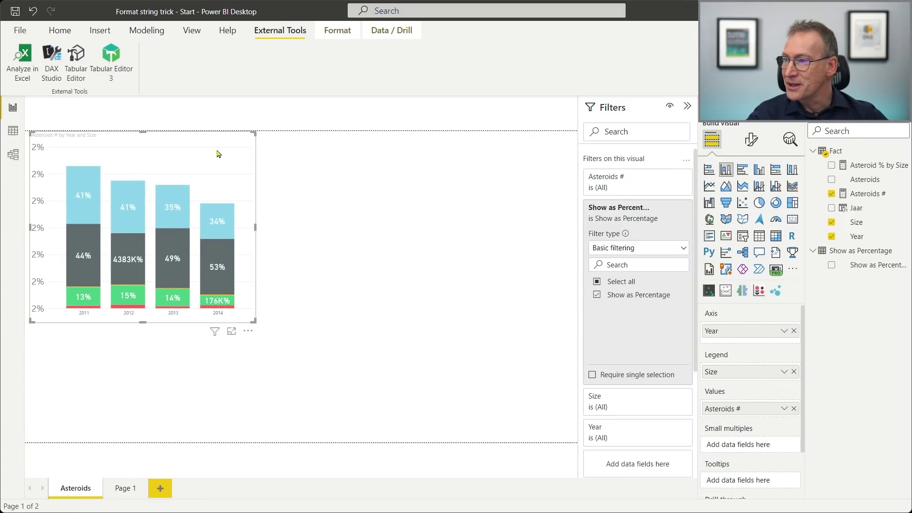
key("ctrl+c")
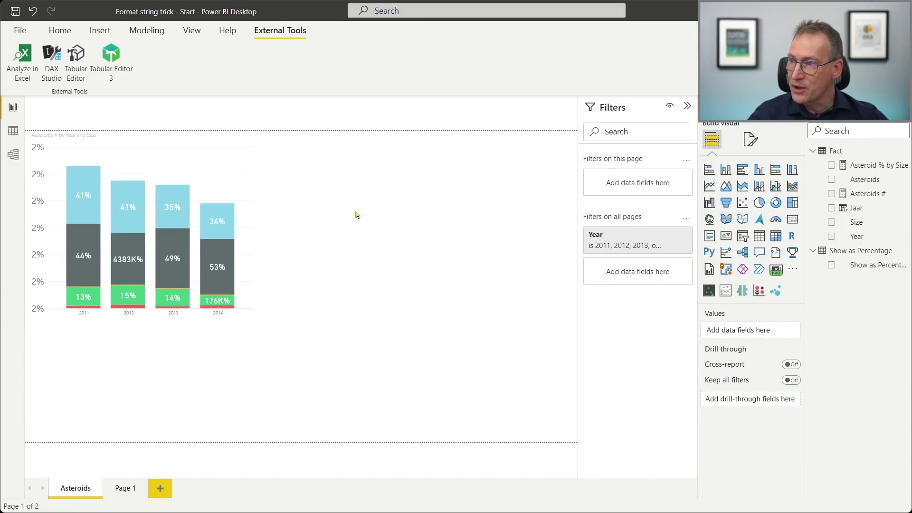
key("ctrl+v")
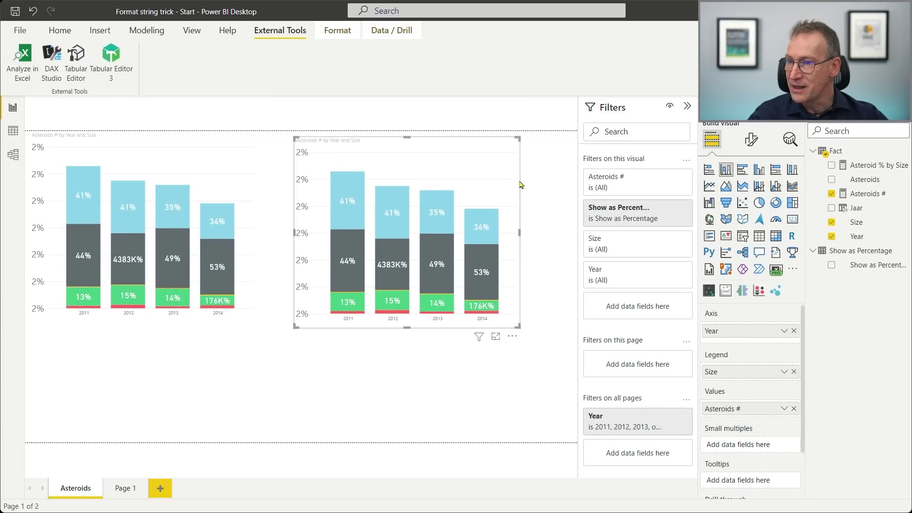
left_click(759, 237)
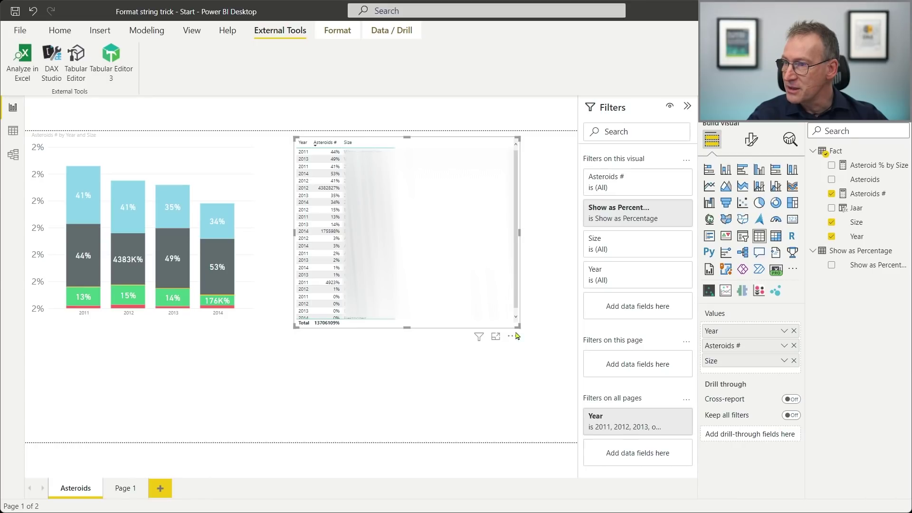
left_click_drag(516, 325, 561, 406)
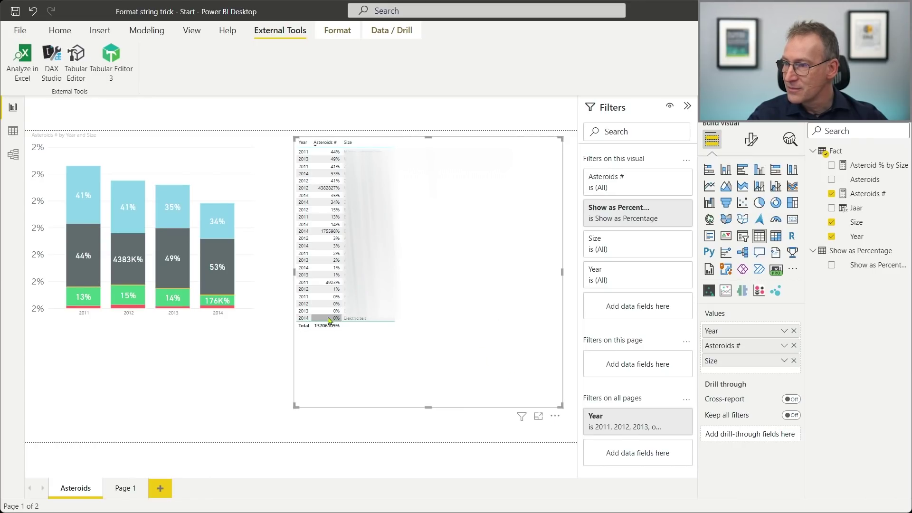
left_click_drag(291, 273, 274, 272)
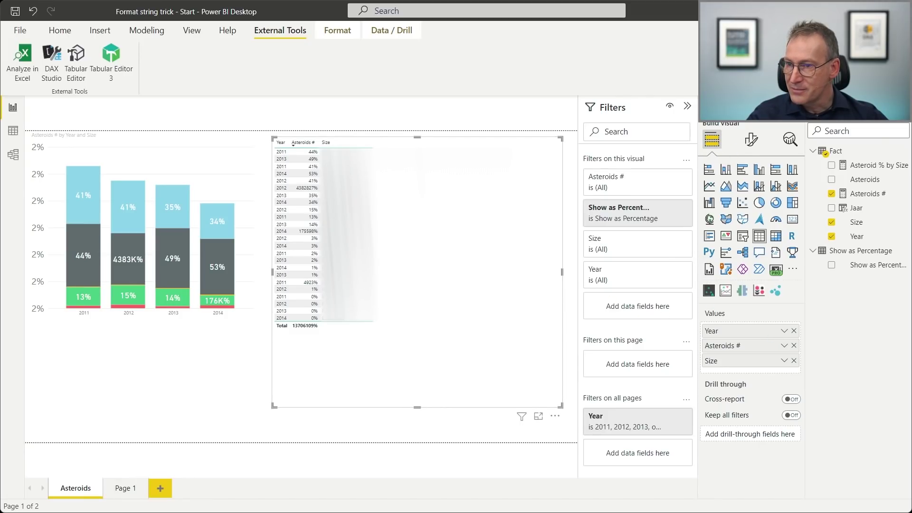
Step: Set the table's Grid global font size to 20
left_click(750, 139)
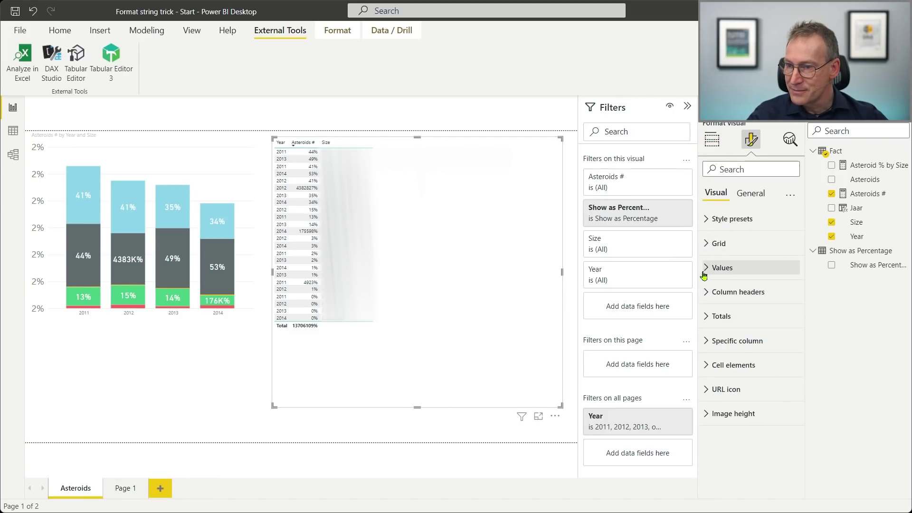
left_click(706, 218)
left_click(706, 219)
left_click(704, 244)
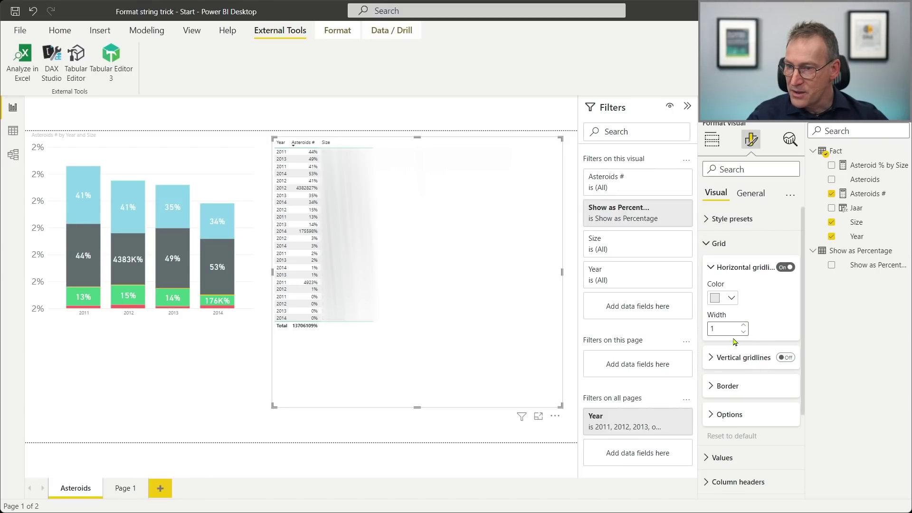
left_click(710, 414)
scroll(741, 399, "down", 2)
left_click_drag(722, 390, 704, 393)
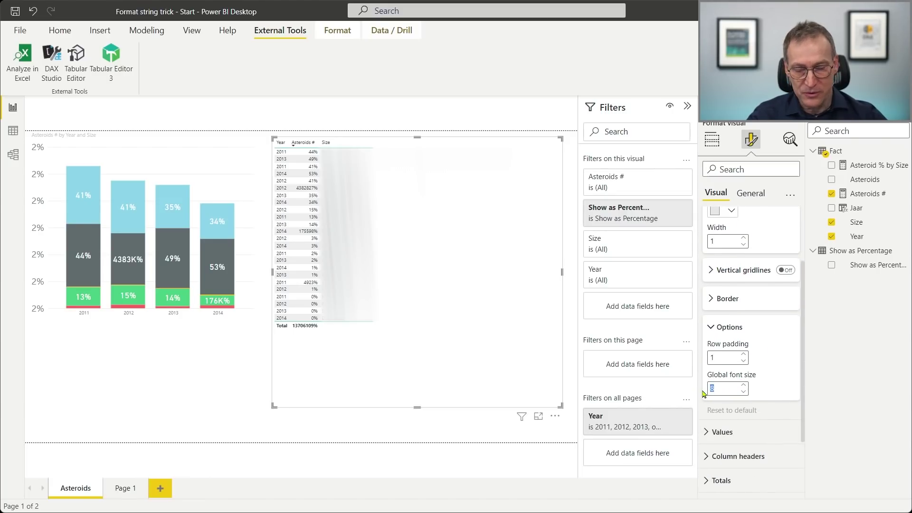
type("20")
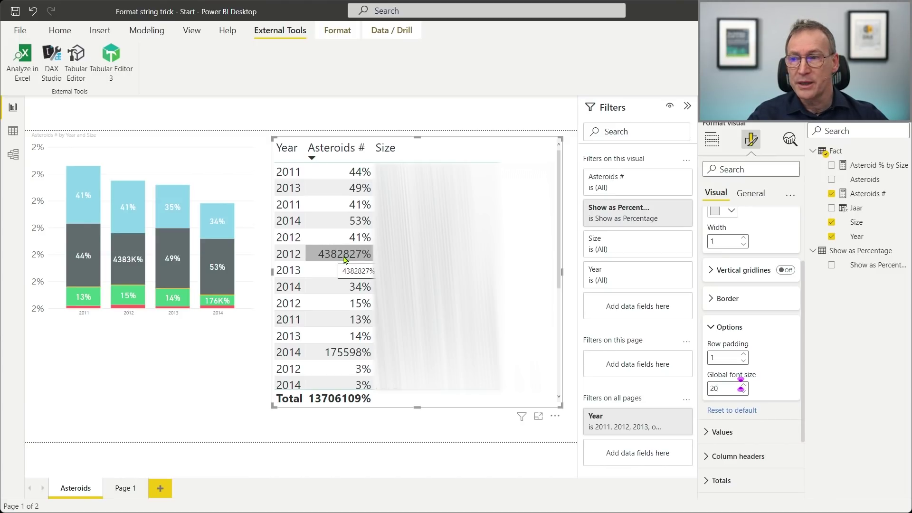
Step: Replace the item's SELECTEDMEASURE() expression with the pasted IF/FORMAT percentage code
key("alt+Tab")
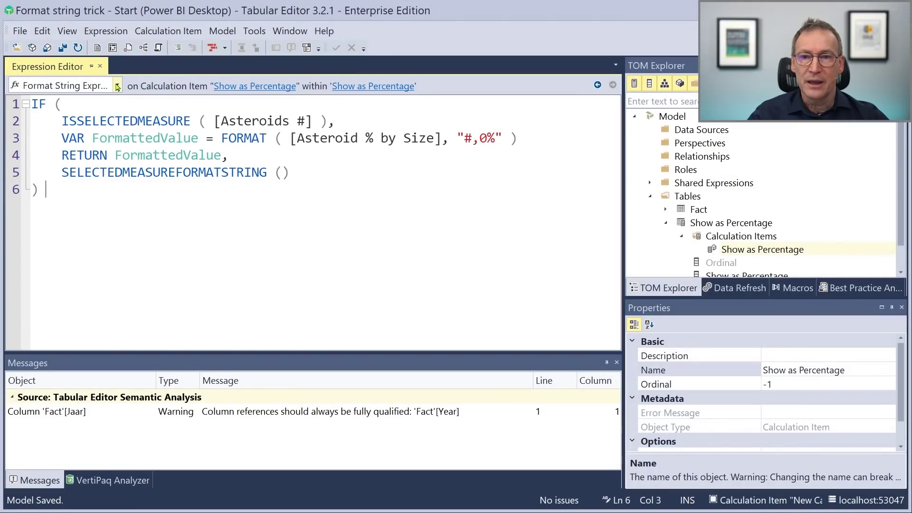
left_click(117, 86)
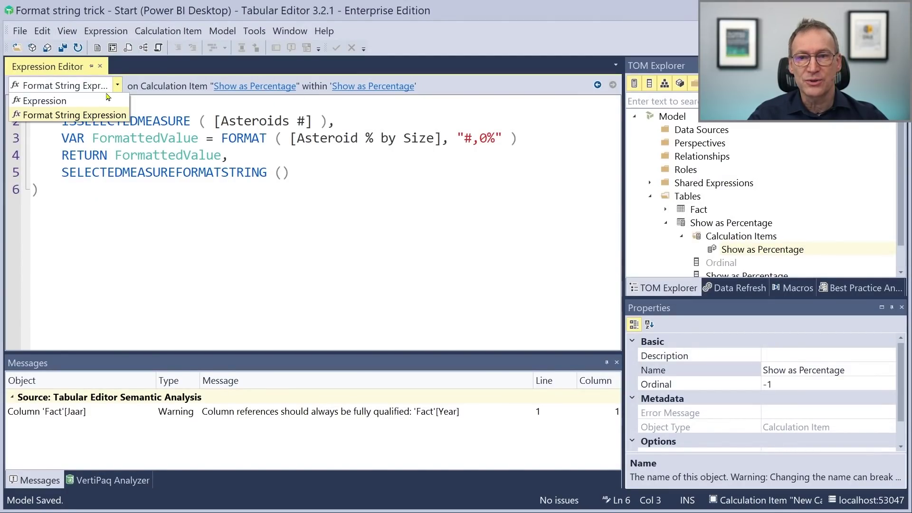
left_click(96, 263)
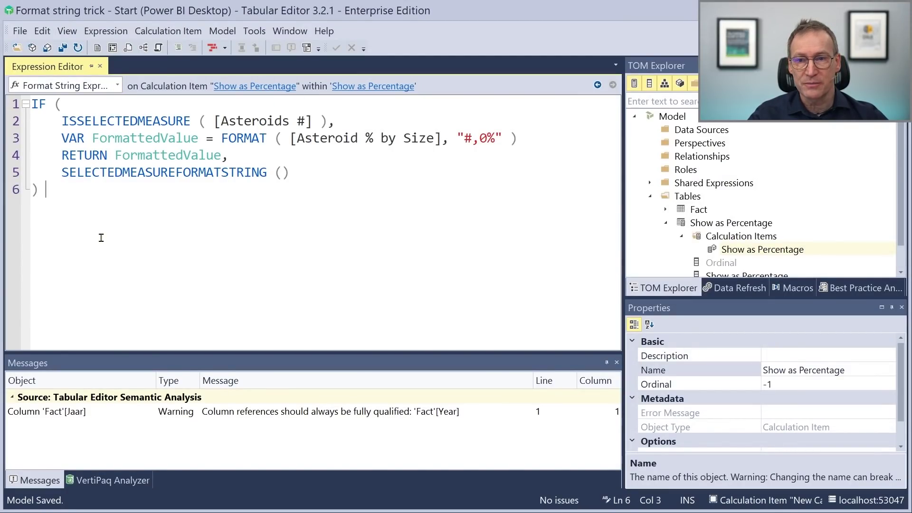
key("ctrl+a")
left_click(117, 85)
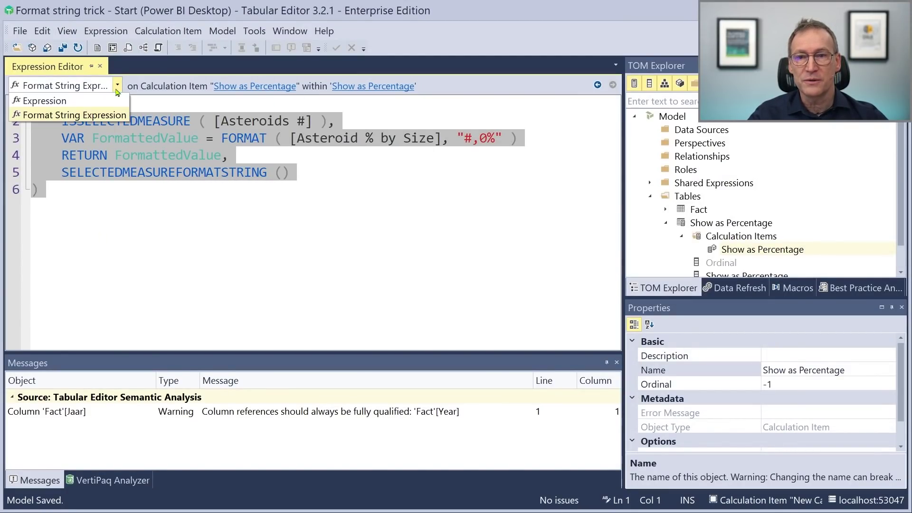
left_click(90, 105)
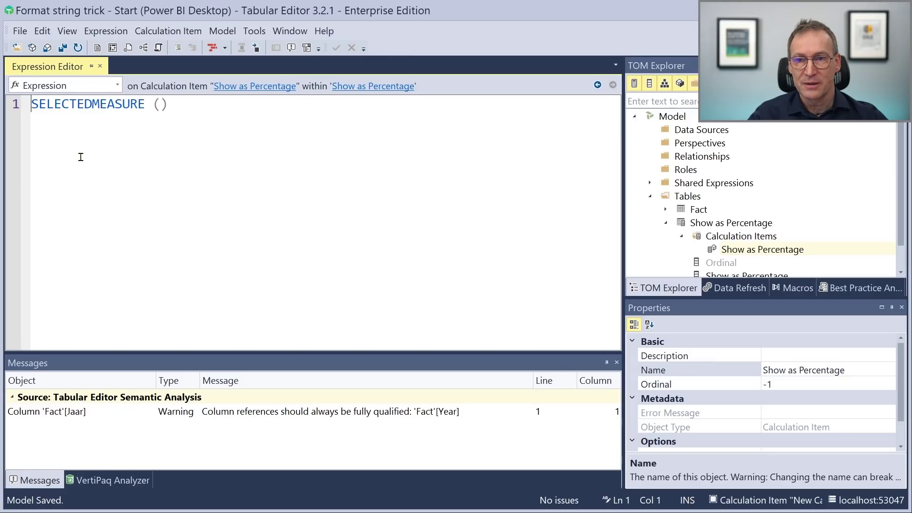
left_click(161, 148)
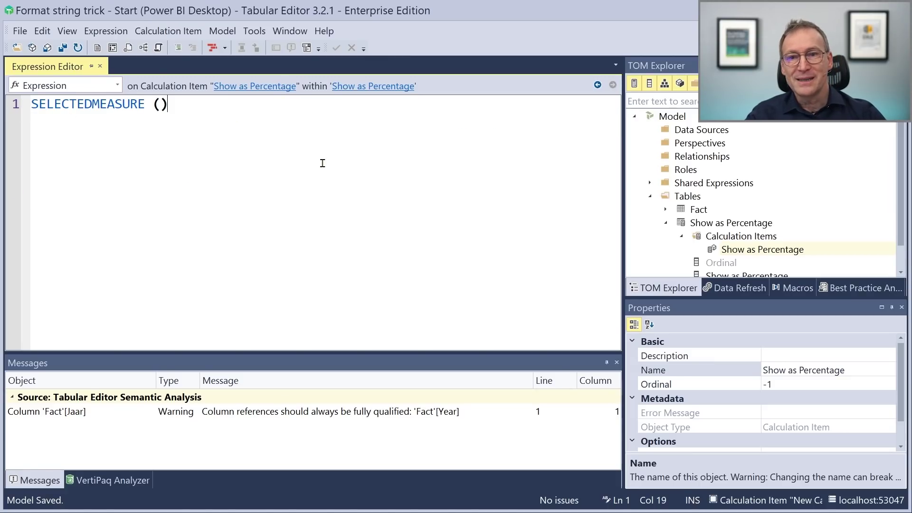
key("ctrl+a")
key("ctrl+v")
key("Up")
key("Up")
key("Up")
key("End")
key("Down")
key("Down")
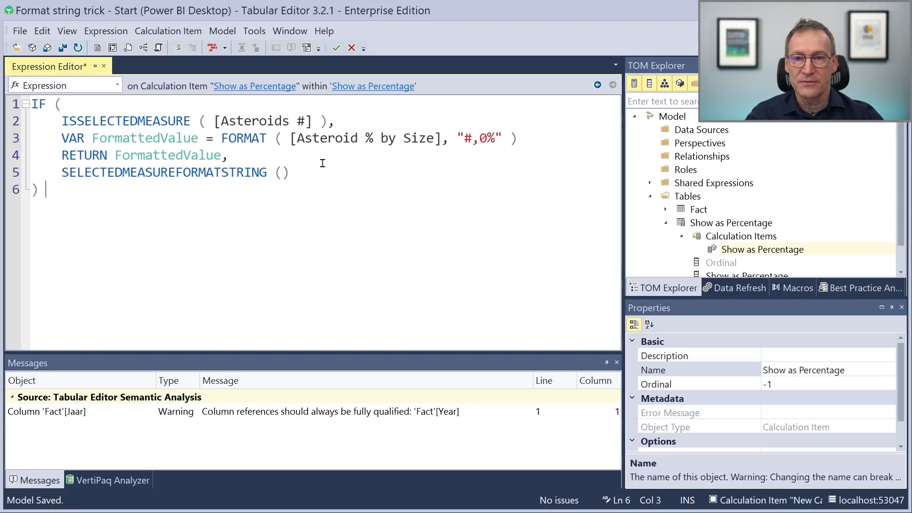
Step: Empty the Format String Expression, save the model and return to Power BI
left_click(117, 85)
left_click(66, 110)
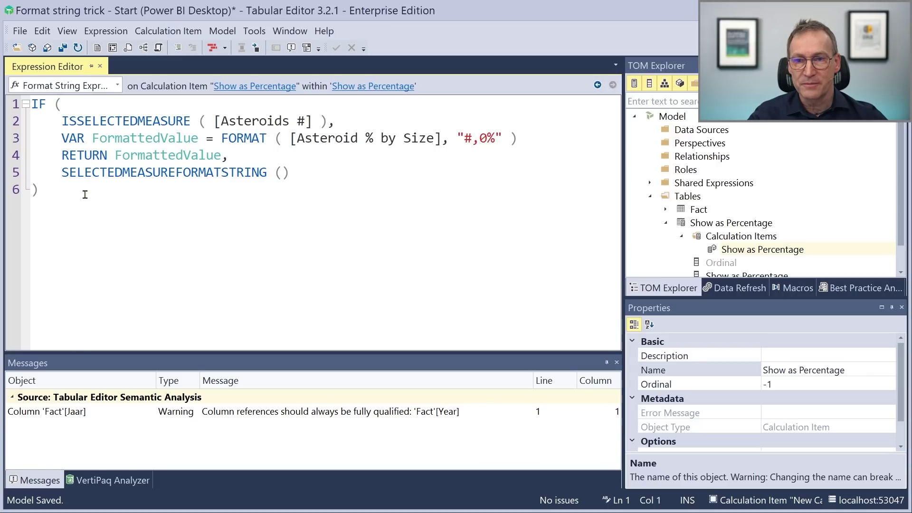
left_click_drag(85, 194, 34, 91)
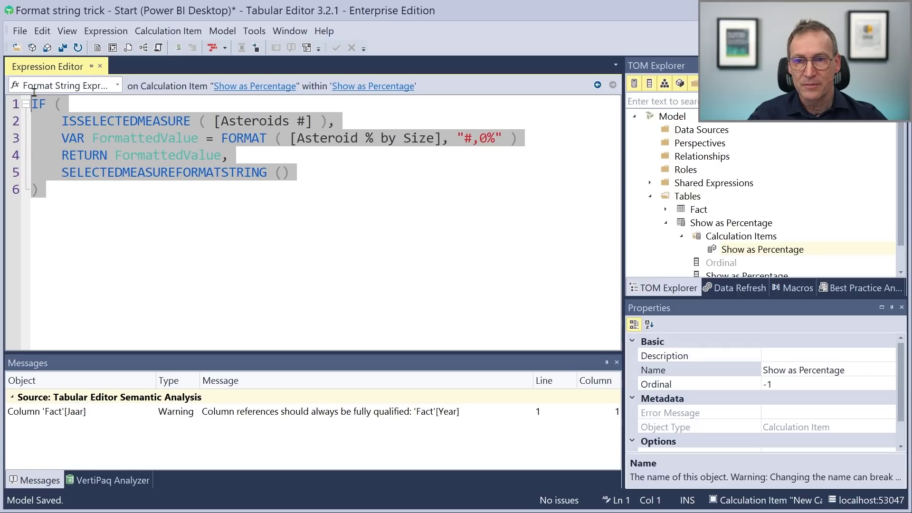
right_click(152, 163)
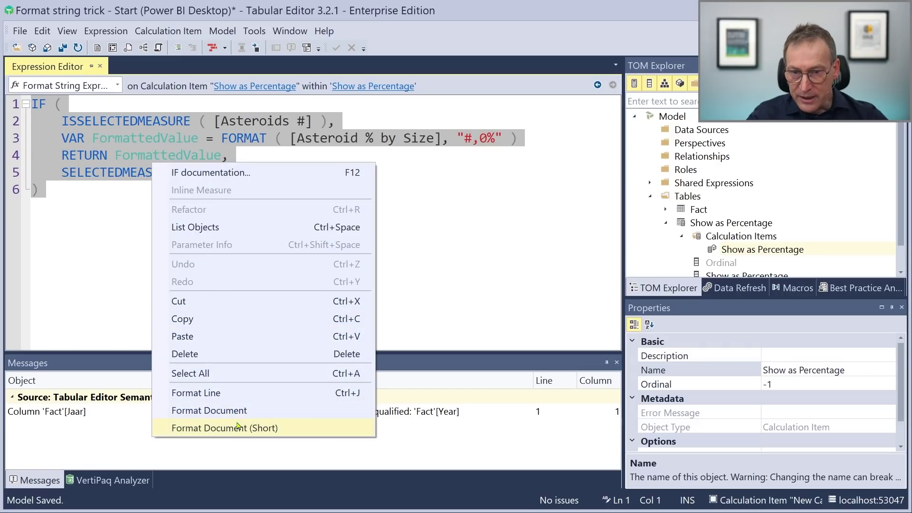
key("Escape")
key("Delete")
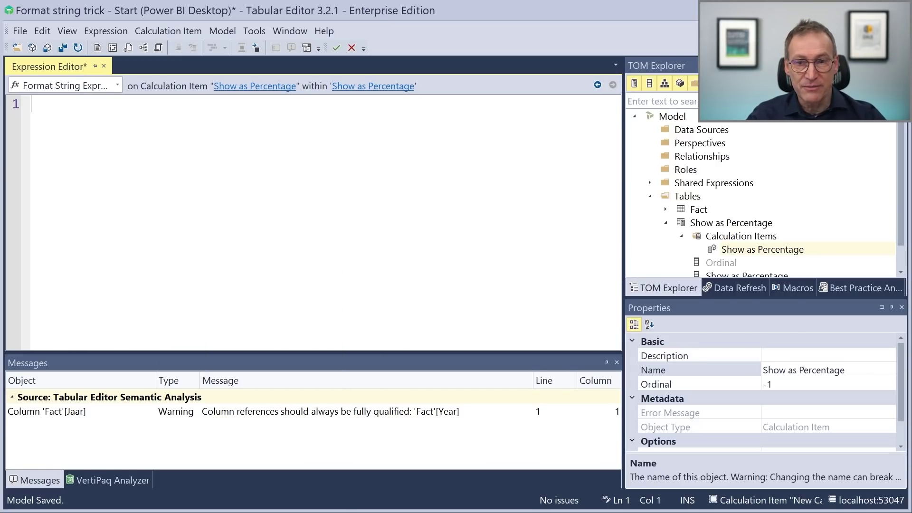
key("ctrl+s")
key("alt+Tab")
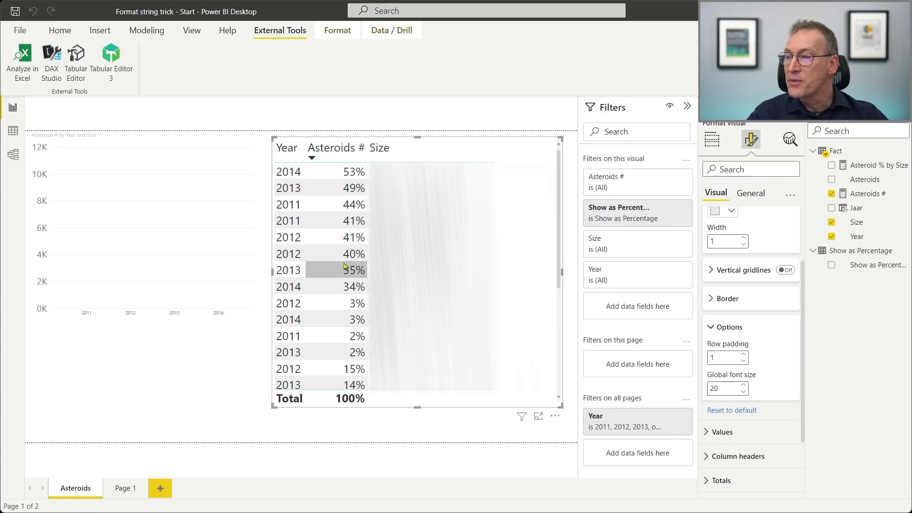
Step: Collapse the Filters pane to widen the report canvas
left_click(688, 105)
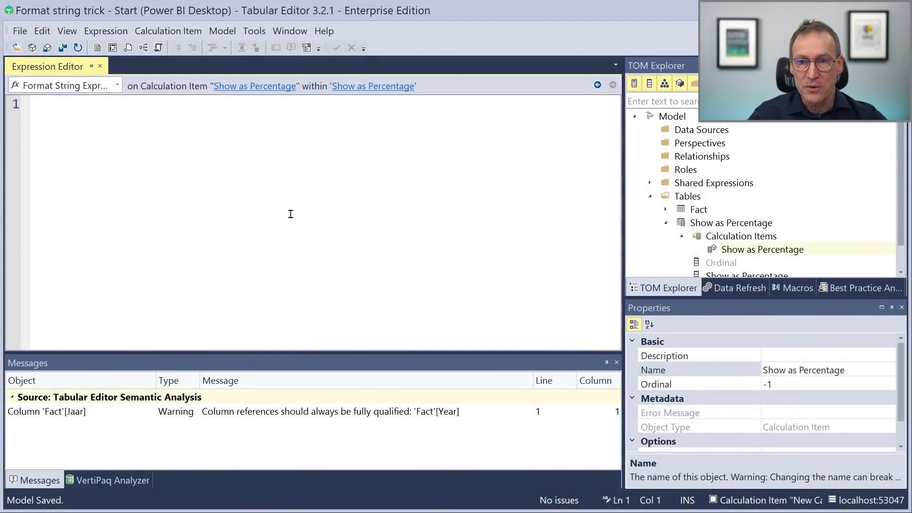
Step: In the value expression, add VAR SubstitutedValue = SUBSTITUTE ( FormattedValue, "0", "\0" )
left_click(117, 86)
left_click(89, 105)
left_click(330, 155)
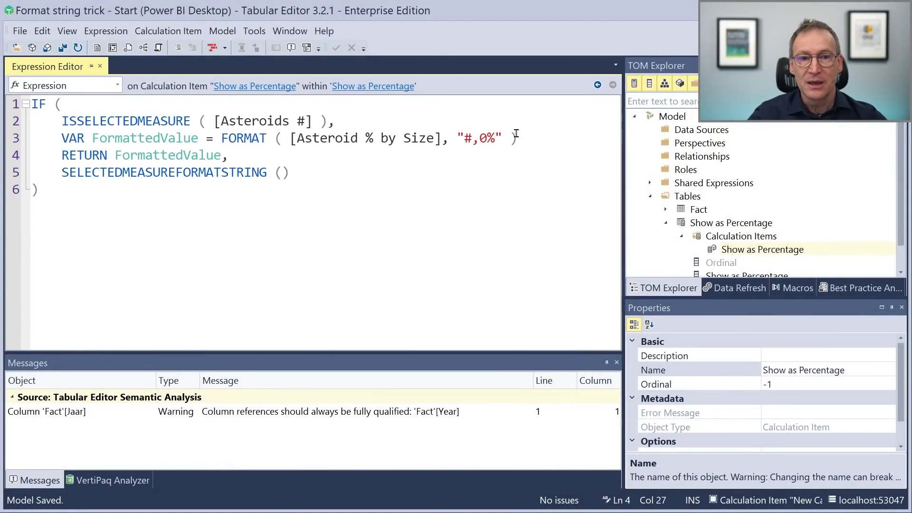
left_click(554, 135)
key("Return")
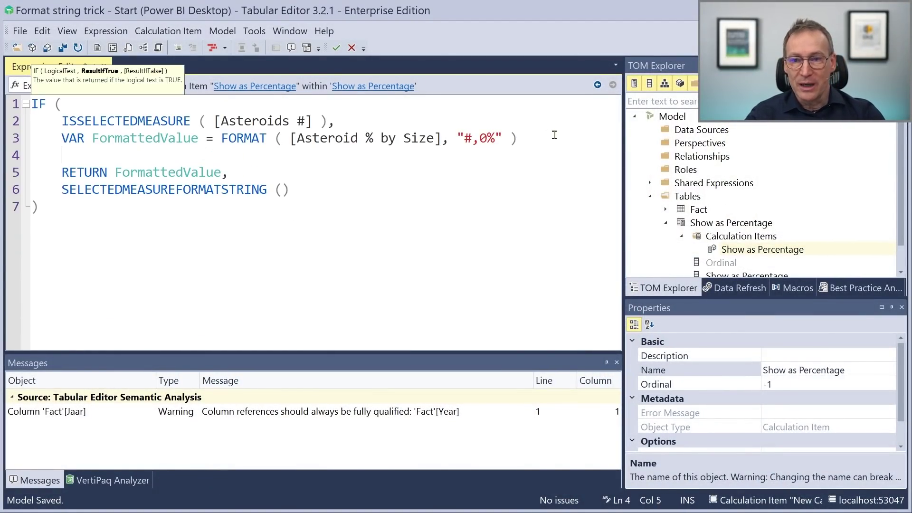
type("VAR ")
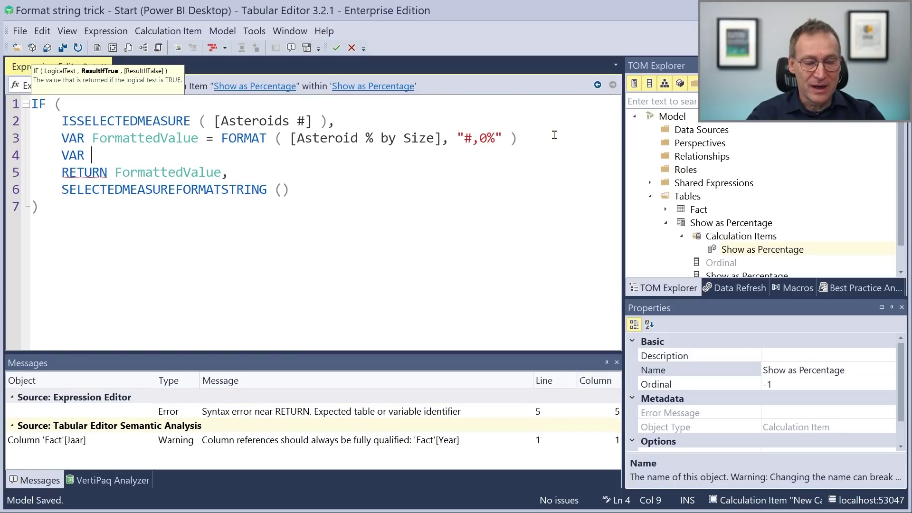
type("Subst")
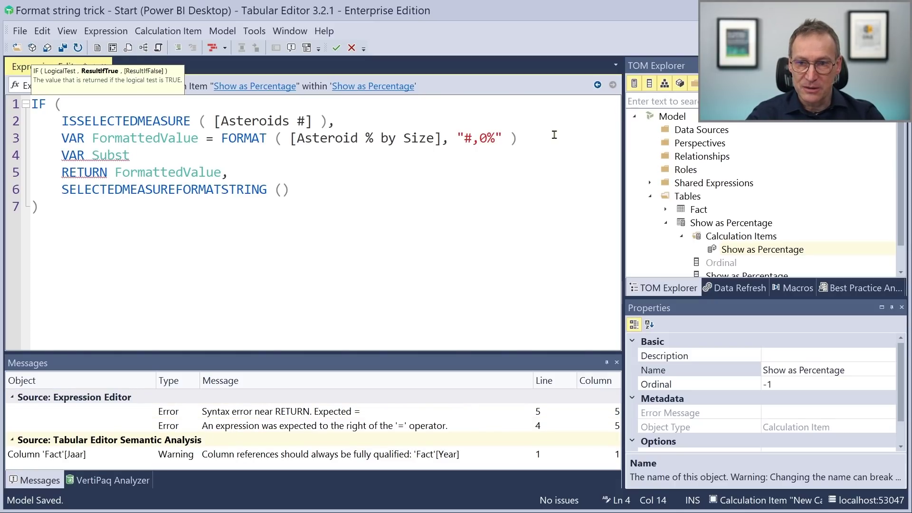
type("itu")
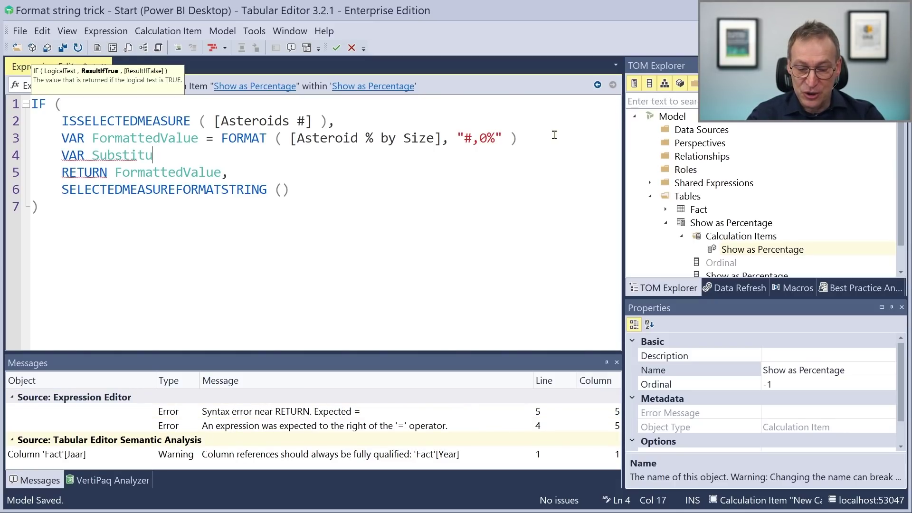
type("tedValue = ")
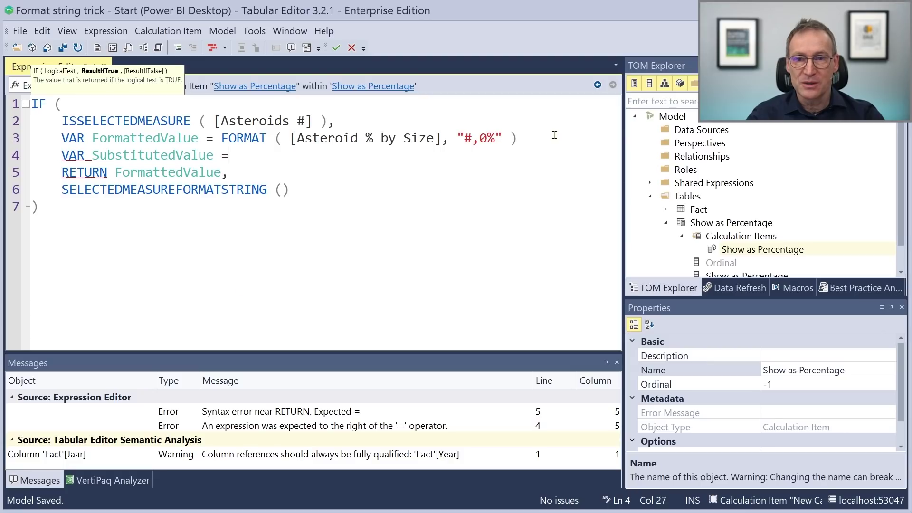
type("SUBS")
key("Tab")
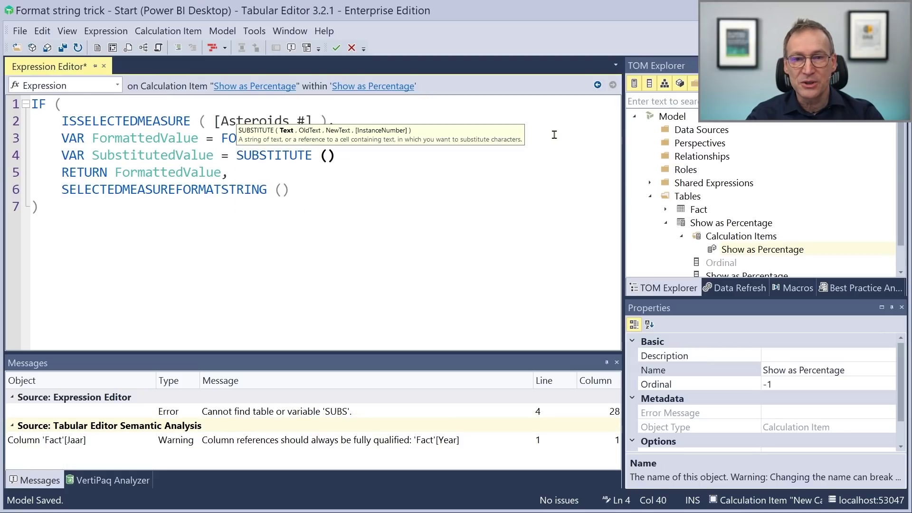
type("Form")
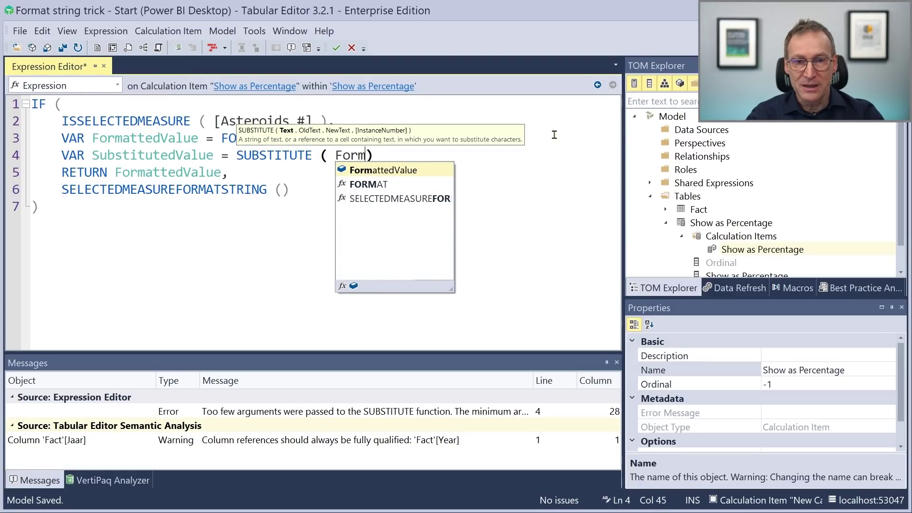
key("Tab")
type(", \"0\"")
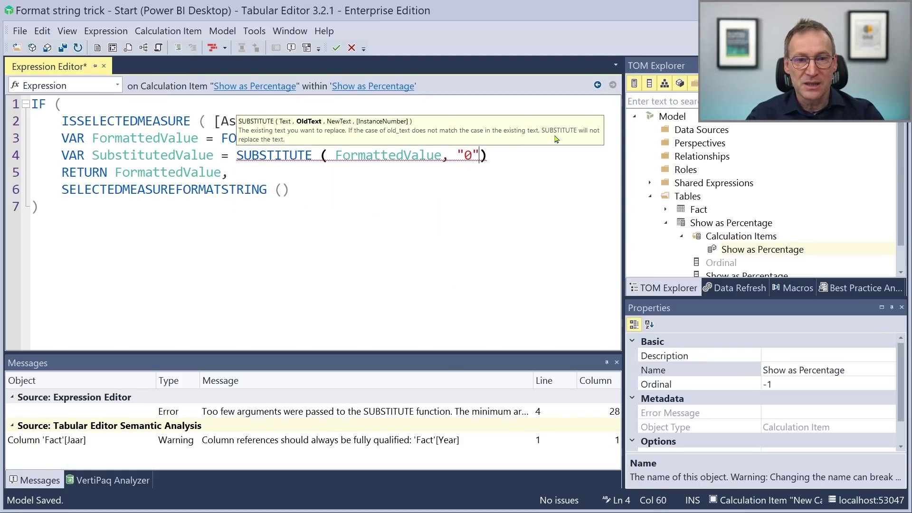
type(", \"\\")
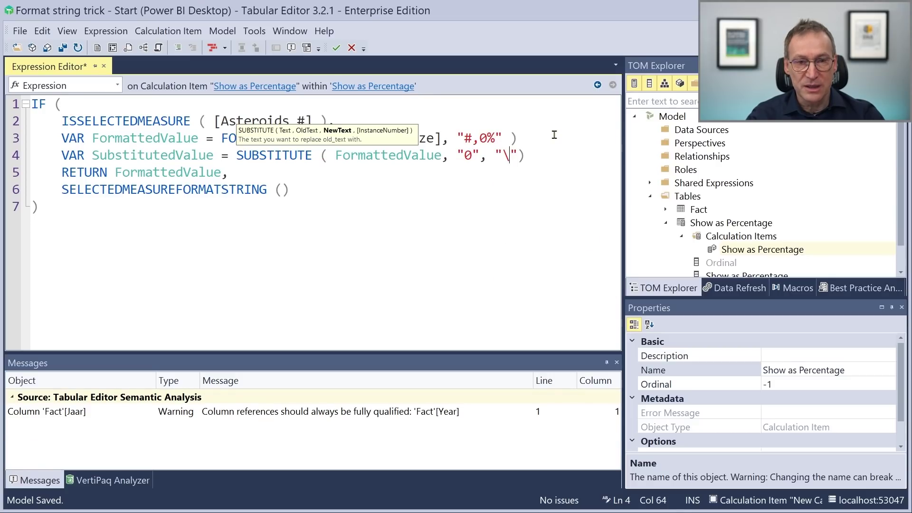
type("0")
key("End")
key("Down")
key("Up")
key("End")
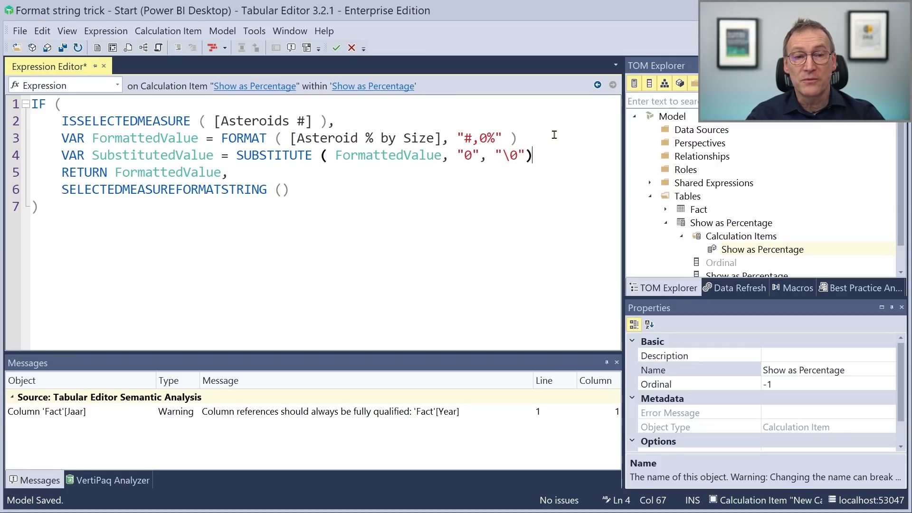
Step: Change the RETURN to SubstitutedValue, commit with F5 and go back to Power BI
key("Left")
key("Left")
key("shift+Left")
key("shift+Left")
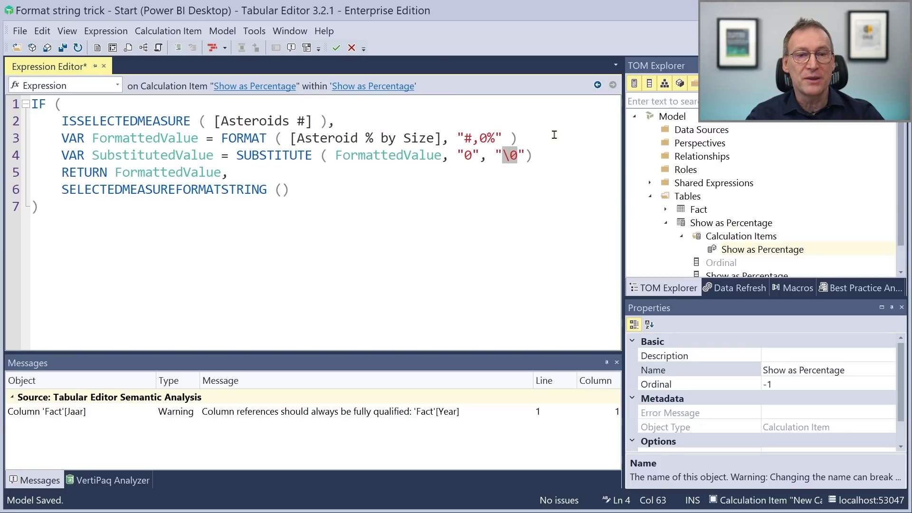
key("Home")
key("ctrl+Right")
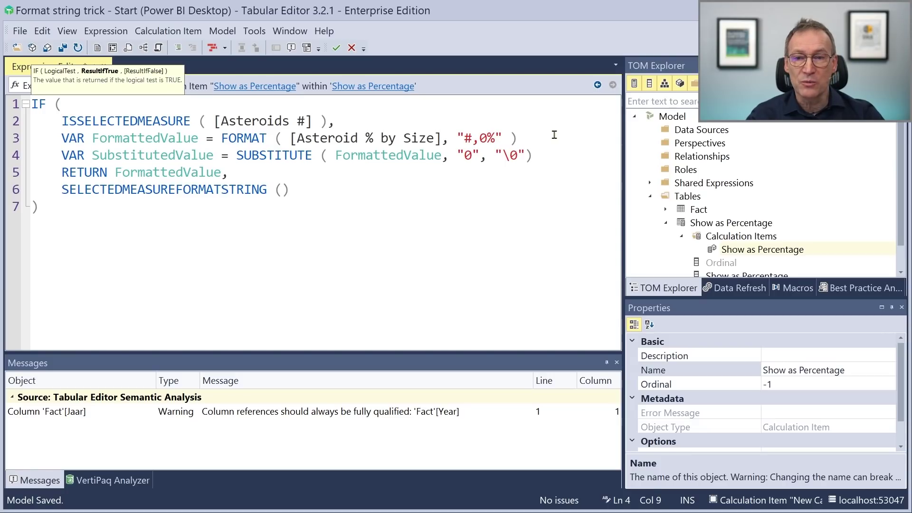
key("ctrl+shift+Right")
key("ctrl+c")
key("Down")
key("ctrl+Left")
key("ctrl+shift+Right")
key("ctrl+v")
key("Down")
key("Down")
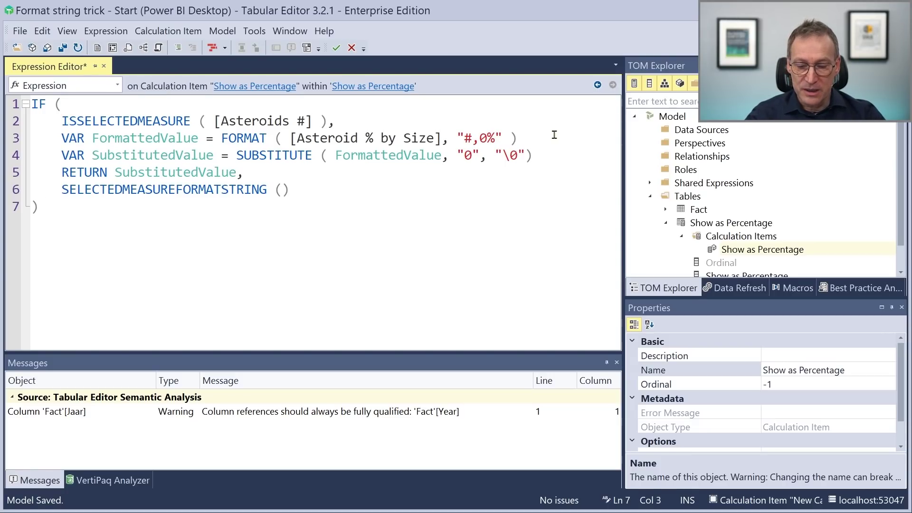
key("F5")
key("alt+Tab")
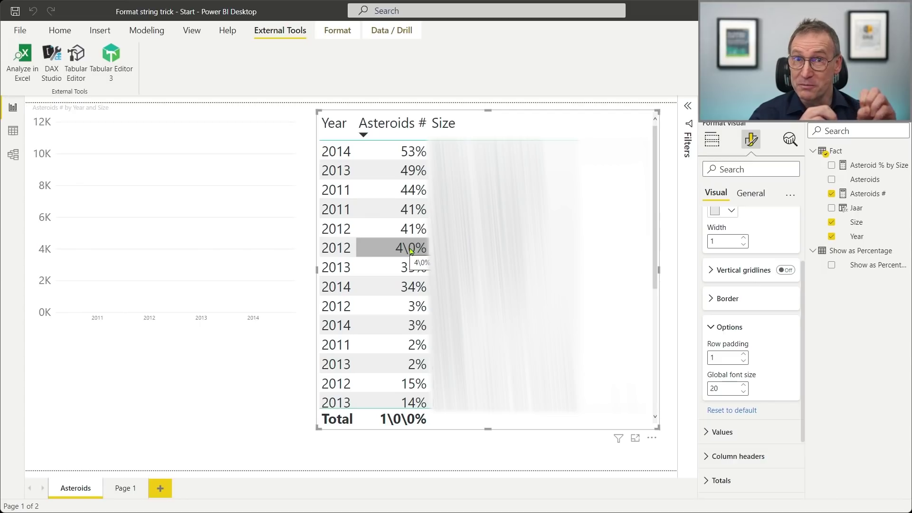
Step: Replace the item's value expression with just SELECTEDMEASURE()
key("alt+Tab")
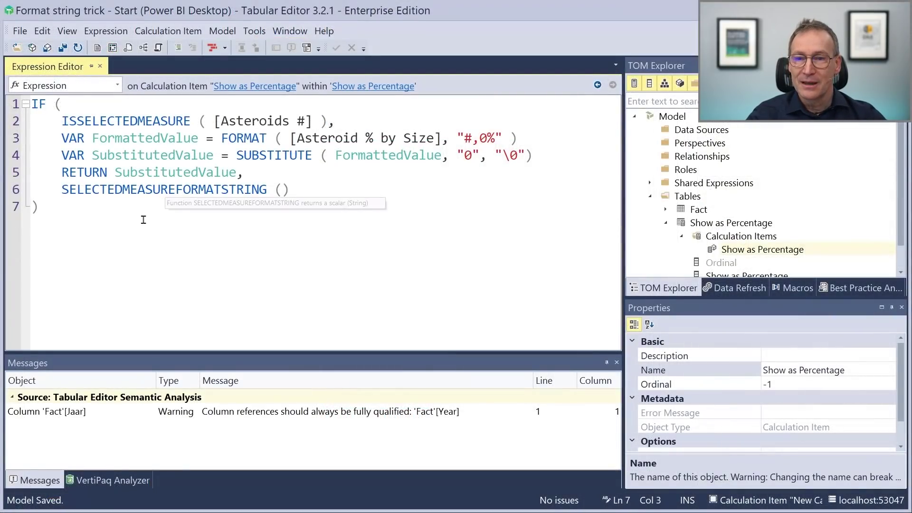
key("shift+Up")
key("shift+Up")
key("shift+Up")
key("shift+Up")
key("shift+Up")
key("shift+Up")
key("shift+Home")
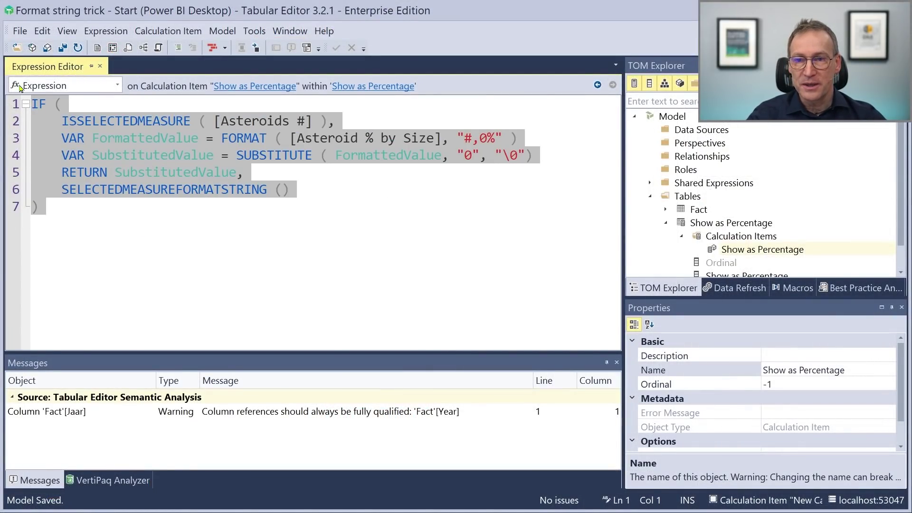
key("Delete")
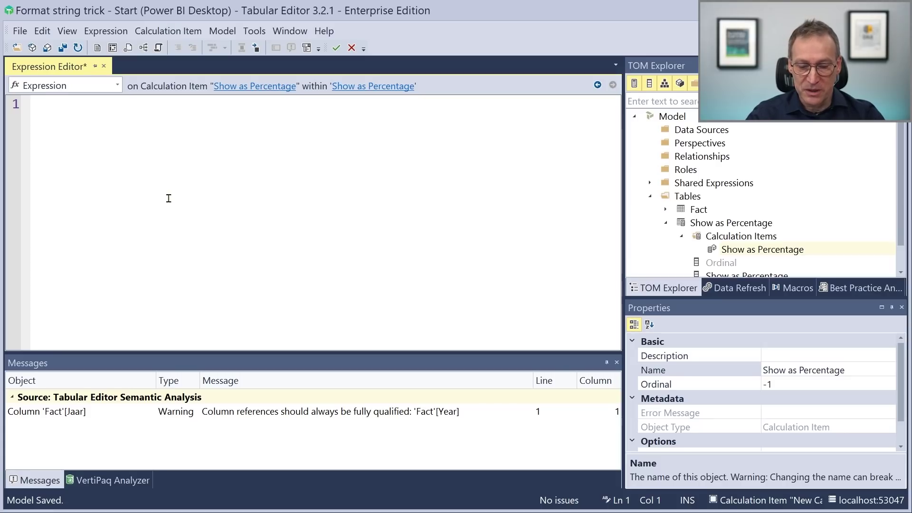
type("SERLE")
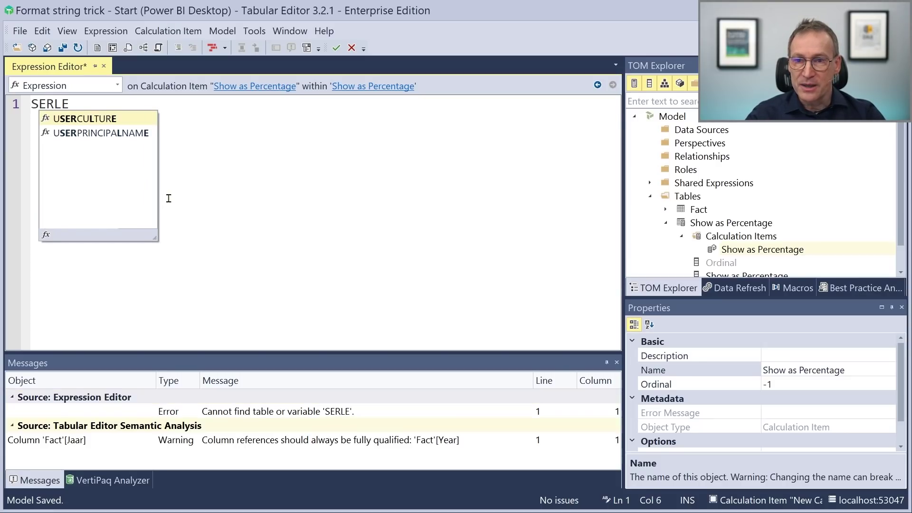
key("BackSpace")
key("BackSpace")
key("BackSpace")
key("BackSpace")
type("ELE")
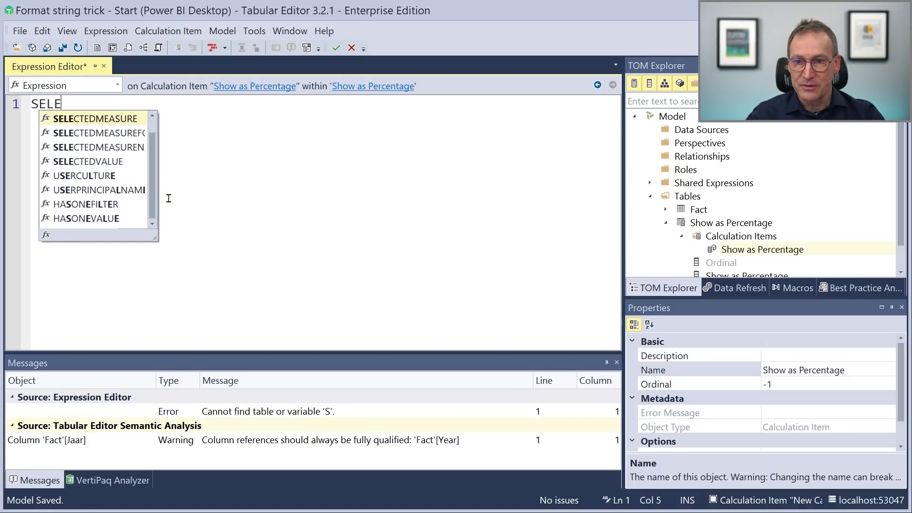
key("Tab")
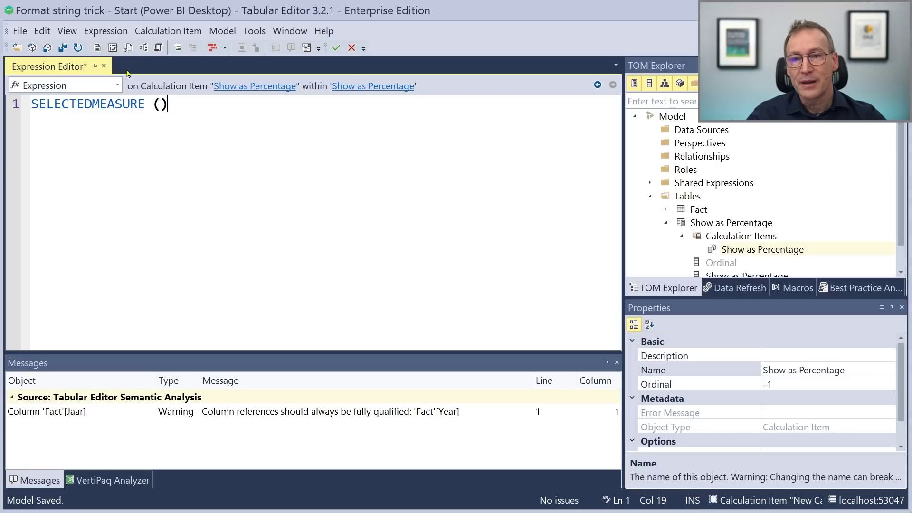
Step: Paste the IF/FORMAT/SUBSTITUTE code into the Format String Expression and save the model
left_click(117, 85)
left_click(72, 115)
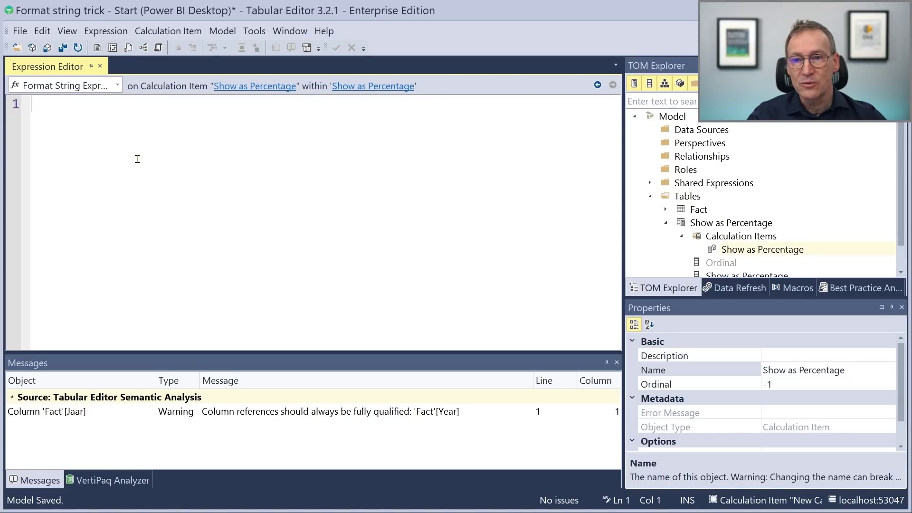
key("ctrl+v")
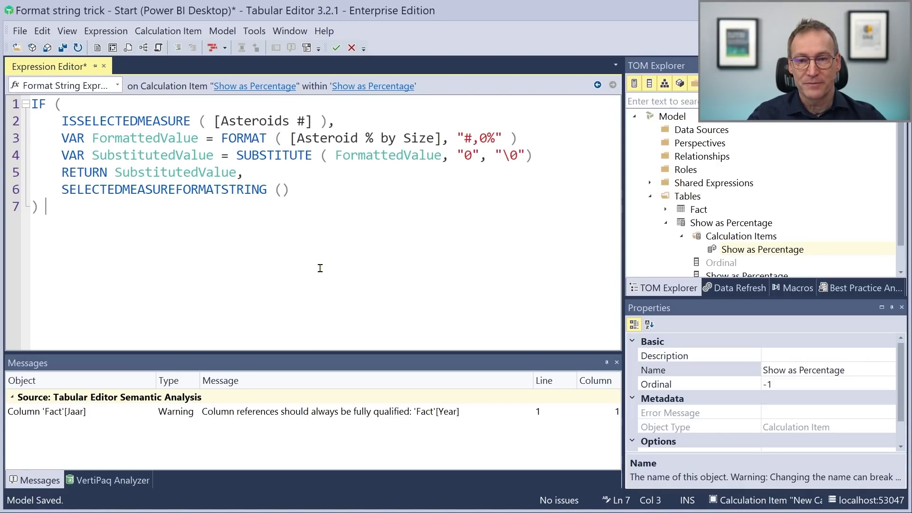
key("ctrl+s")
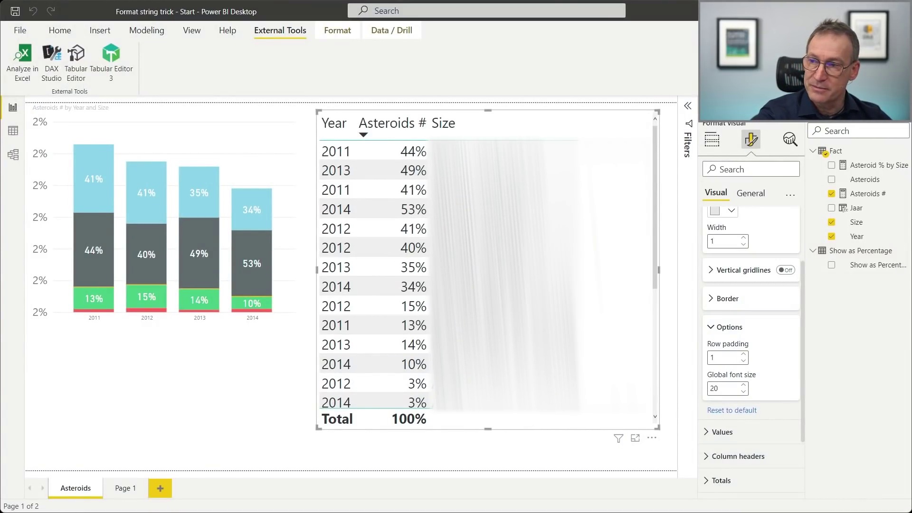
Step: Delete the helper table visual and stretch the stacked column chart across the whole page
key("Delete")
left_click(259, 145)
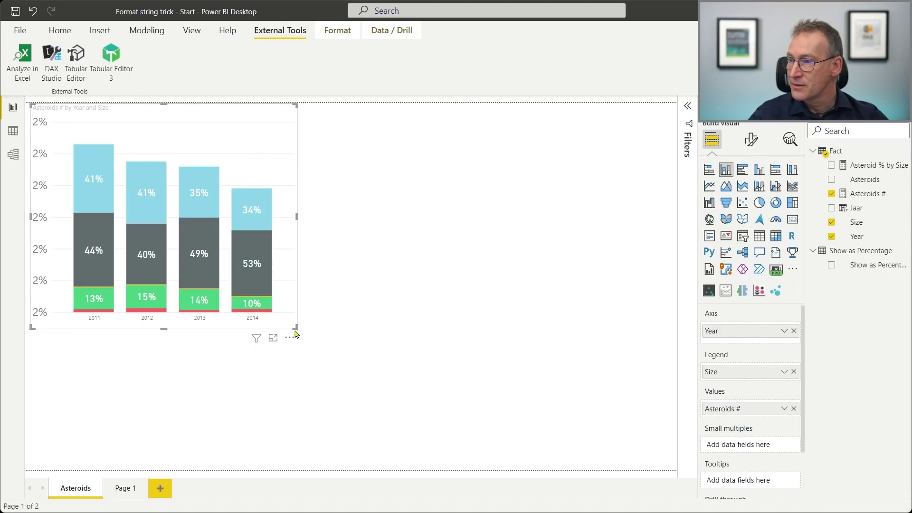
left_click_drag(297, 328, 707, 502)
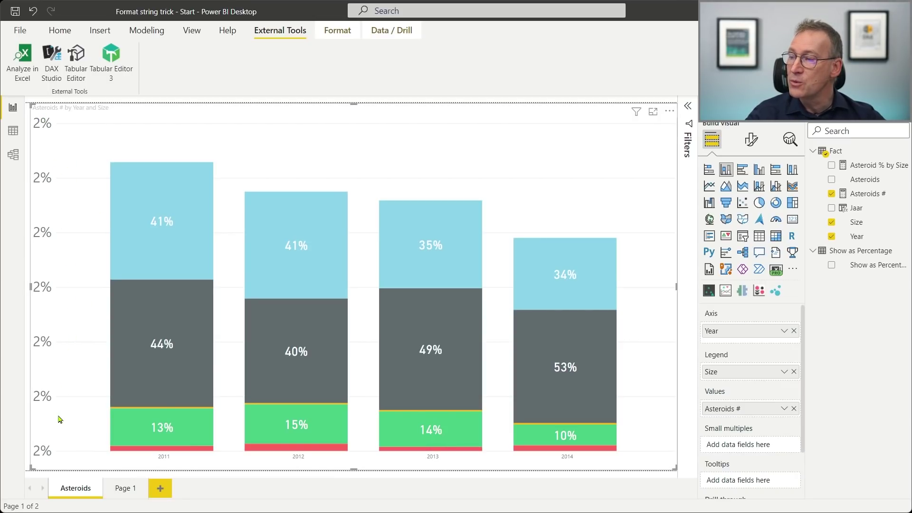
Step: Set the Y-axis Values display units to None
left_click(748, 140)
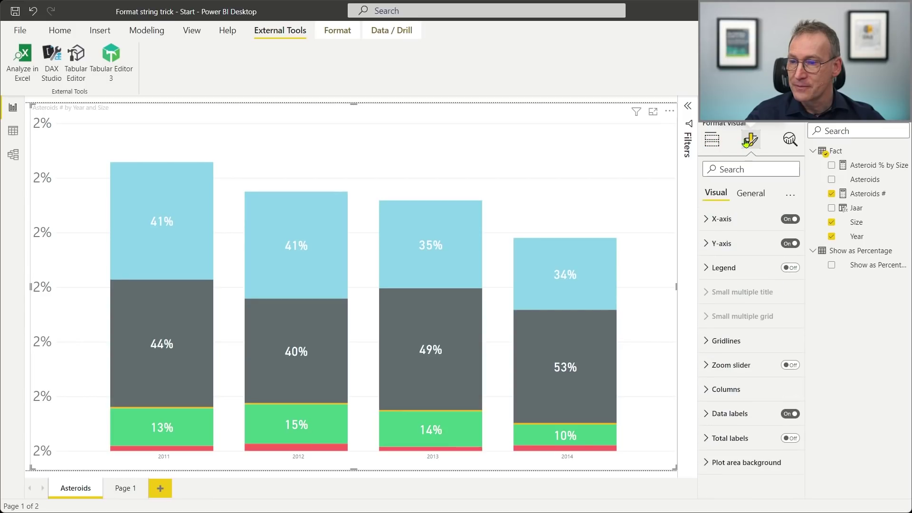
left_click(709, 248)
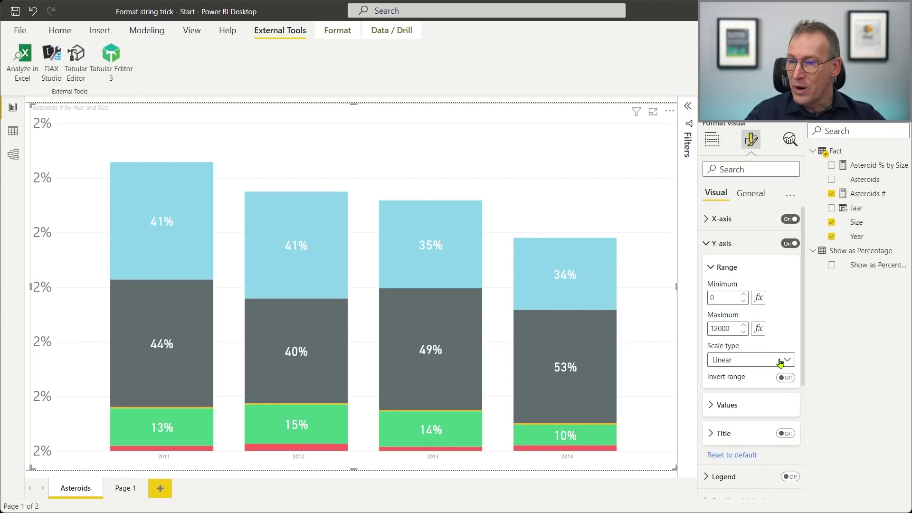
left_click(713, 405)
scroll(750, 417, "down", 2)
left_click(761, 430)
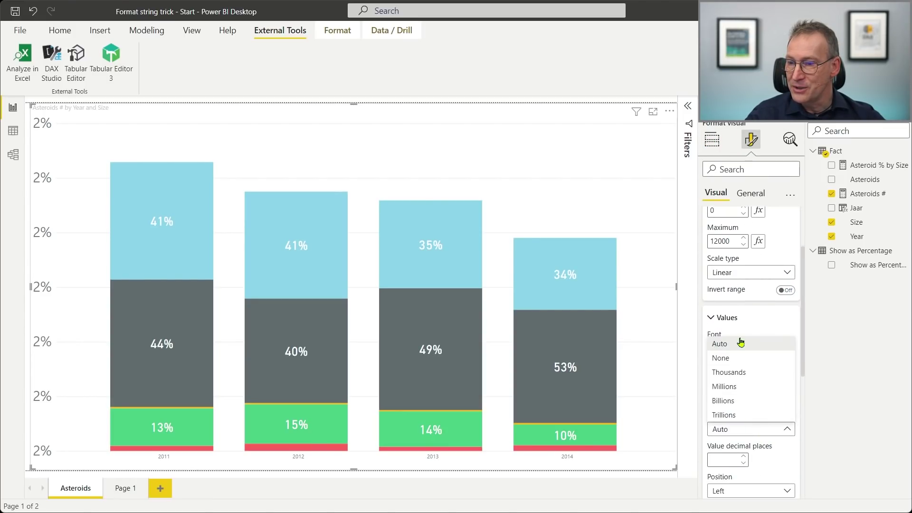
left_click(736, 359)
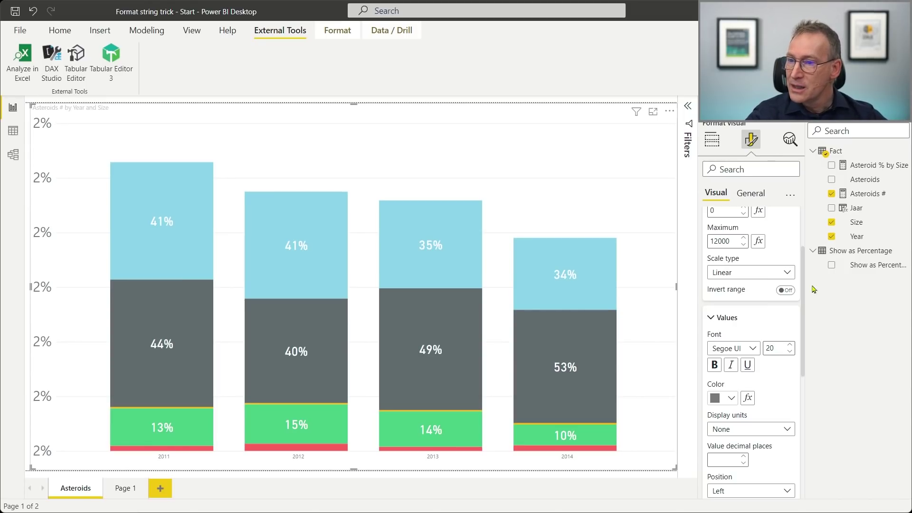
Step: Convert to a line and stacked column chart with Asteroids # in the Line values well
left_click(711, 139)
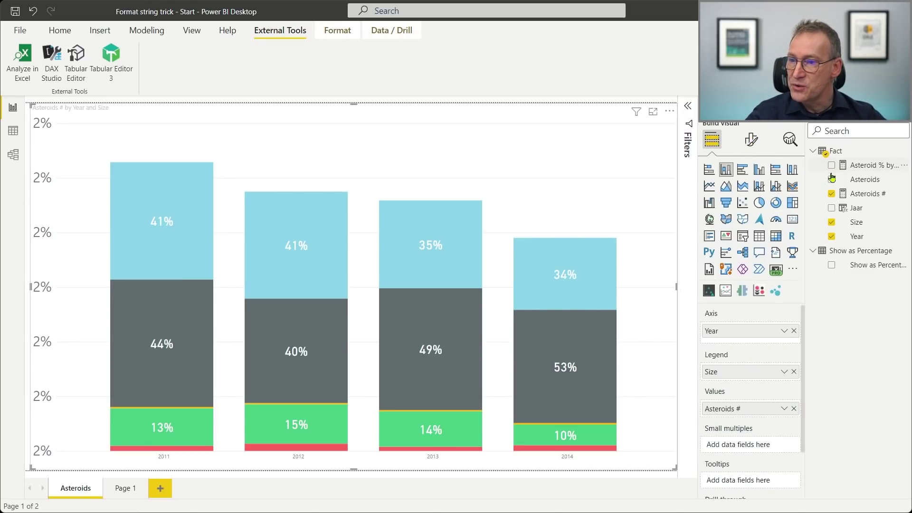
left_click(759, 186)
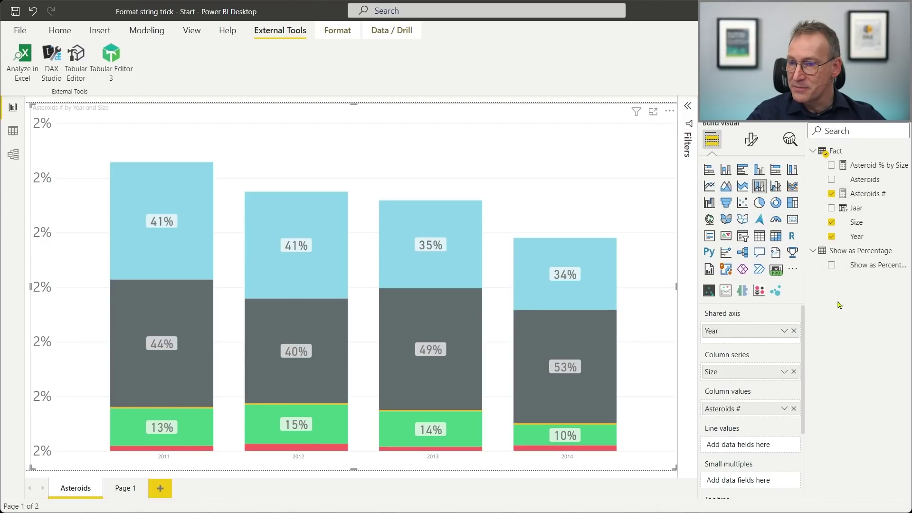
left_click_drag(870, 195, 763, 444)
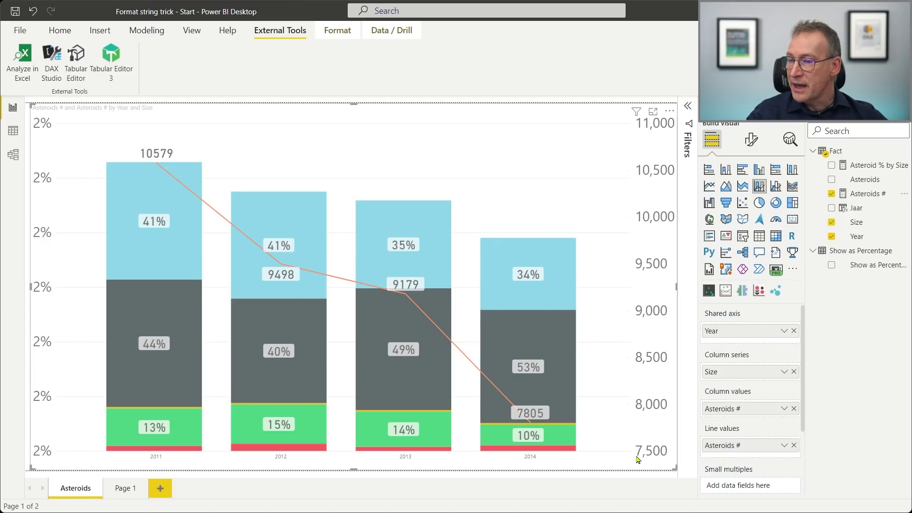
Step: Turn on the secondary y-axis with minimum 0 and maximum 12000, and switch the primary Y-axis off
left_click(749, 139)
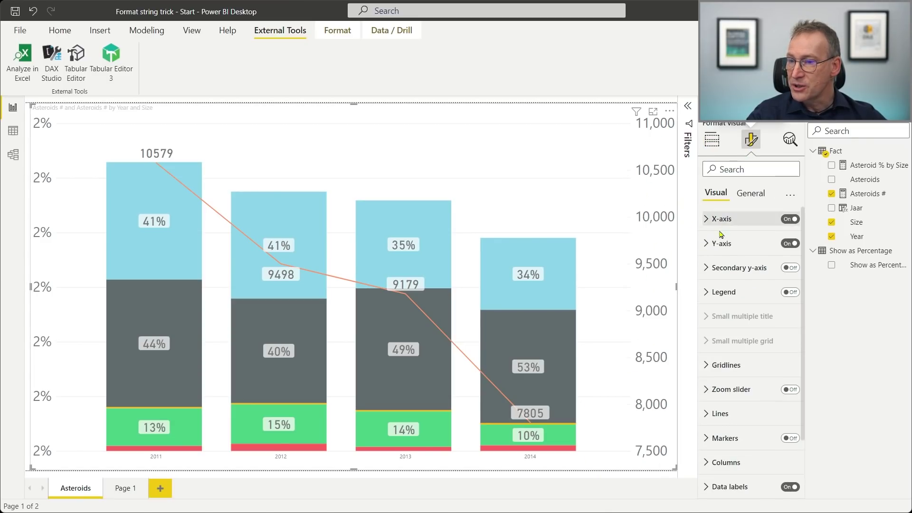
left_click(708, 271)
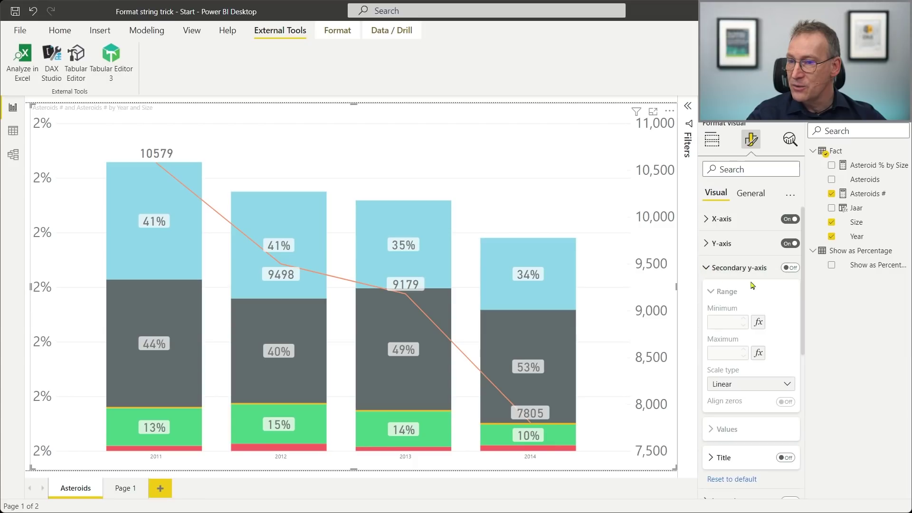
left_click(790, 267)
left_click(725, 322)
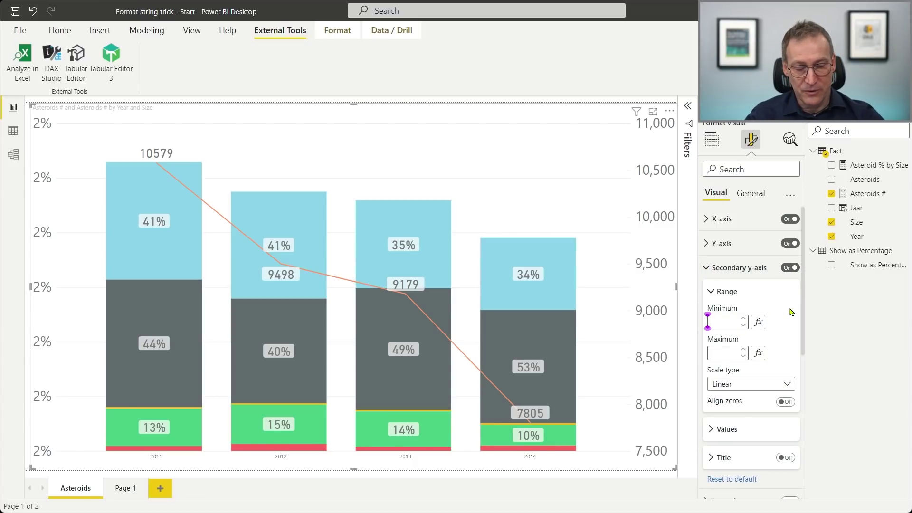
type("0")
left_click(736, 355)
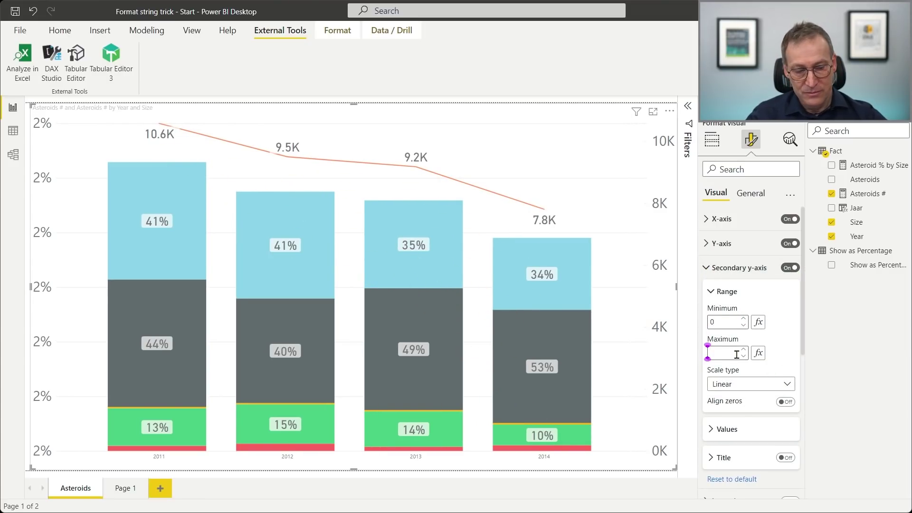
type("12000")
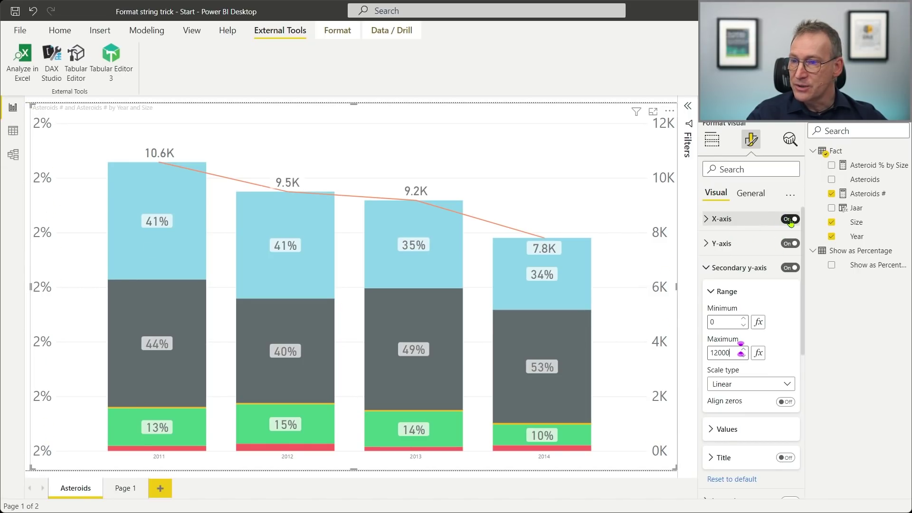
left_click(790, 244)
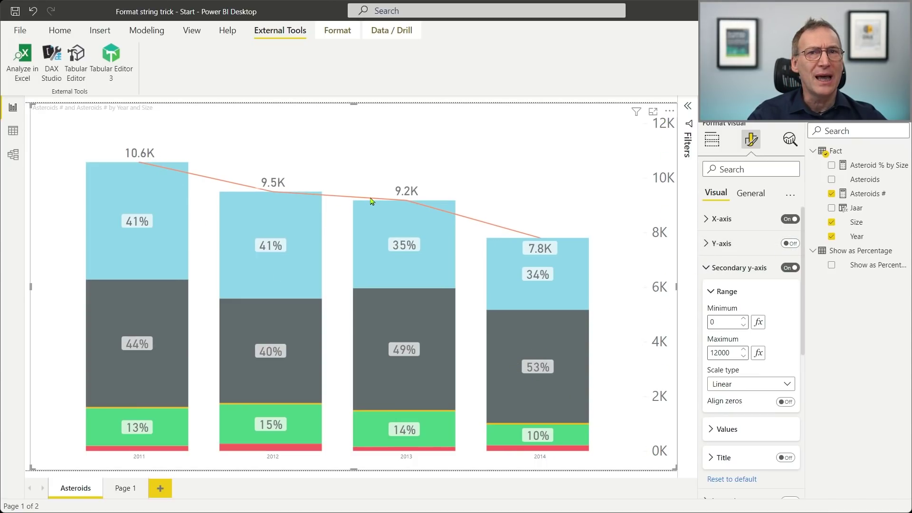
Step: Lower the Asteroids # line's stroke width from 2 to 0 under Lines > Shape
left_click(704, 269)
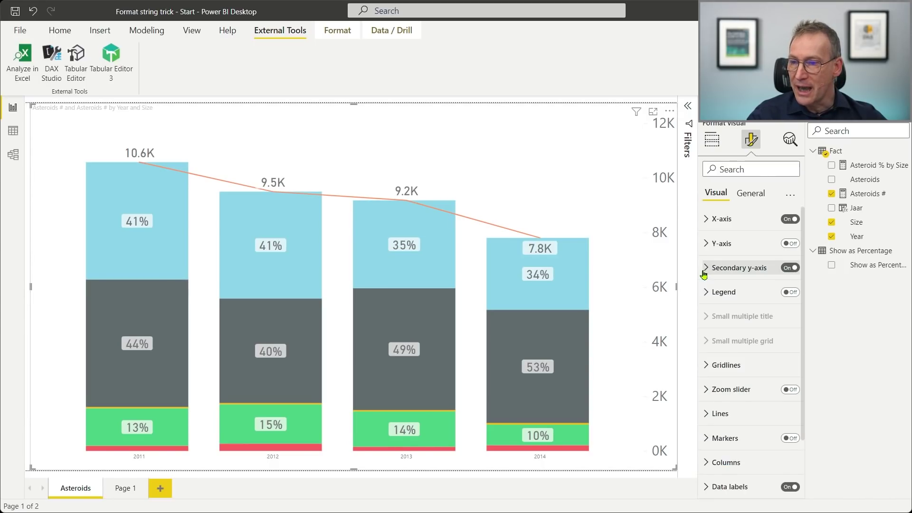
scroll(740, 380, "down", 3)
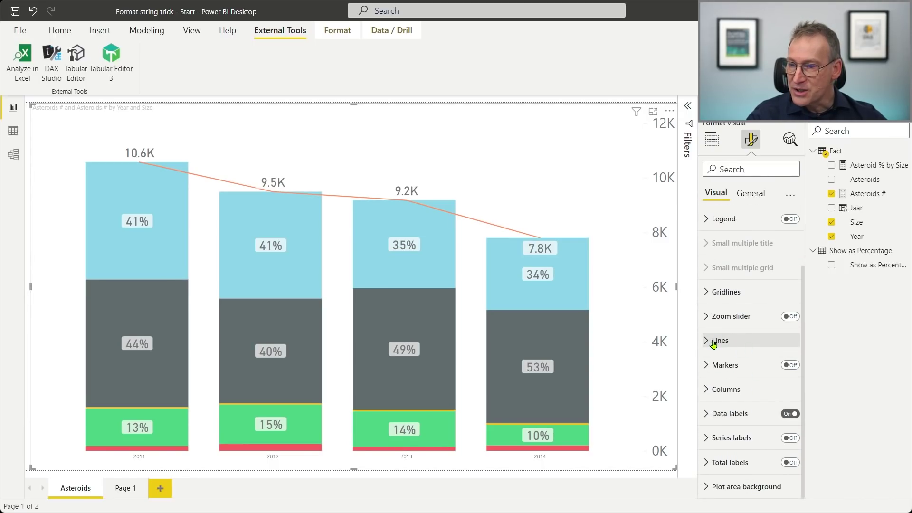
left_click(713, 340)
scroll(759, 428, "down", 5)
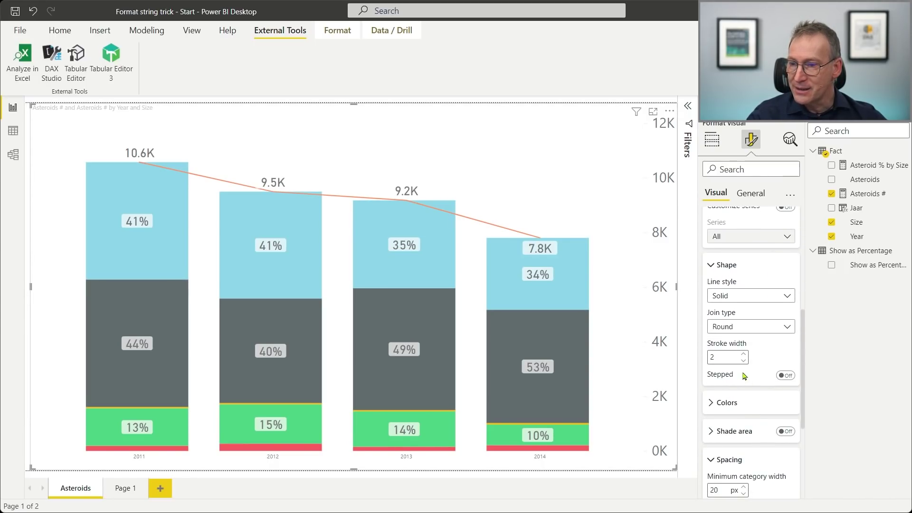
left_click(743, 361)
left_click(744, 361)
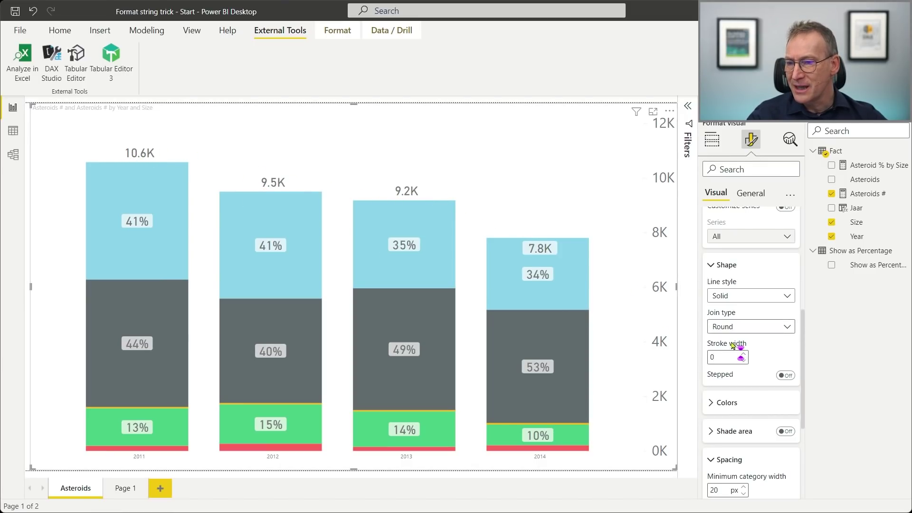
left_click(711, 270)
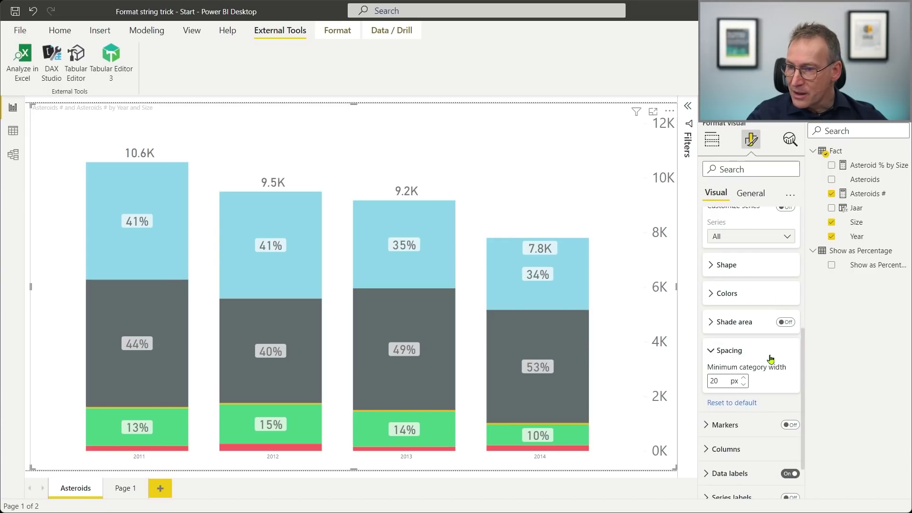
Step: Switch data labels off for the Asteroids # series only
scroll(767, 375, "down", 2)
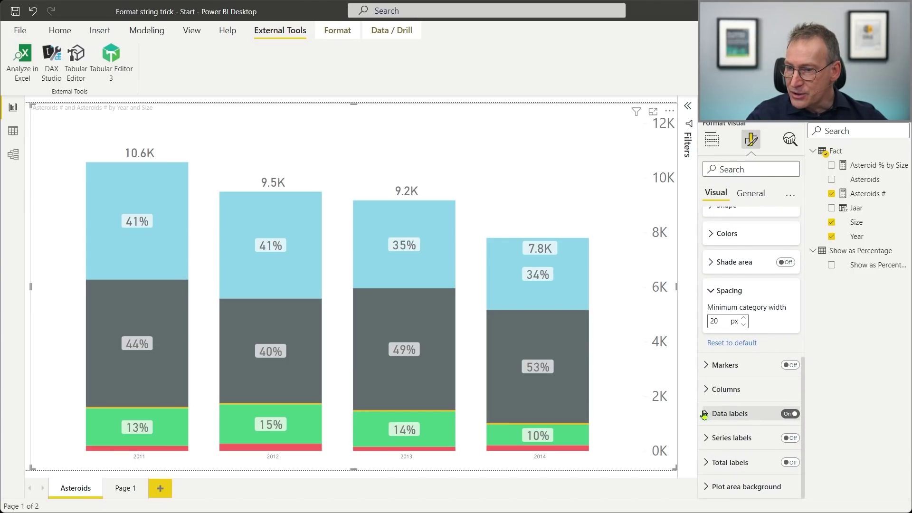
left_click(738, 417)
scroll(744, 430, "down", 3)
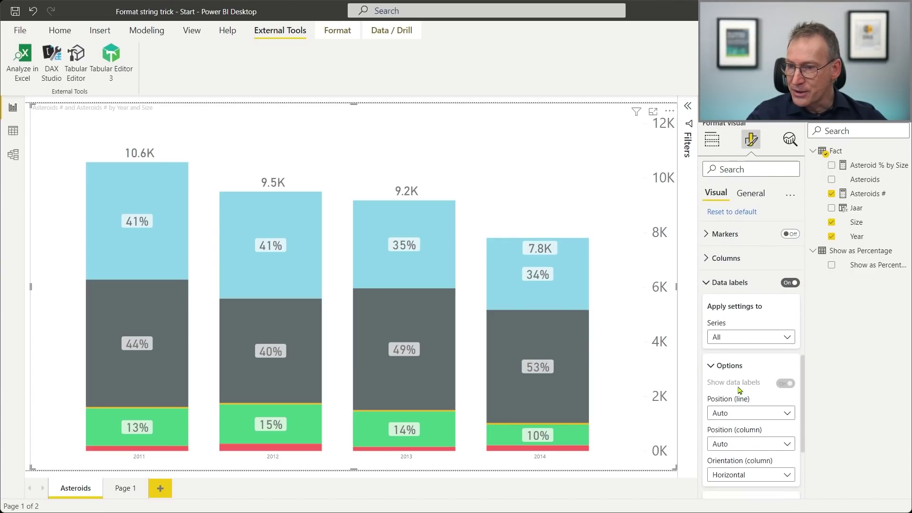
left_click(738, 336)
left_click(743, 367)
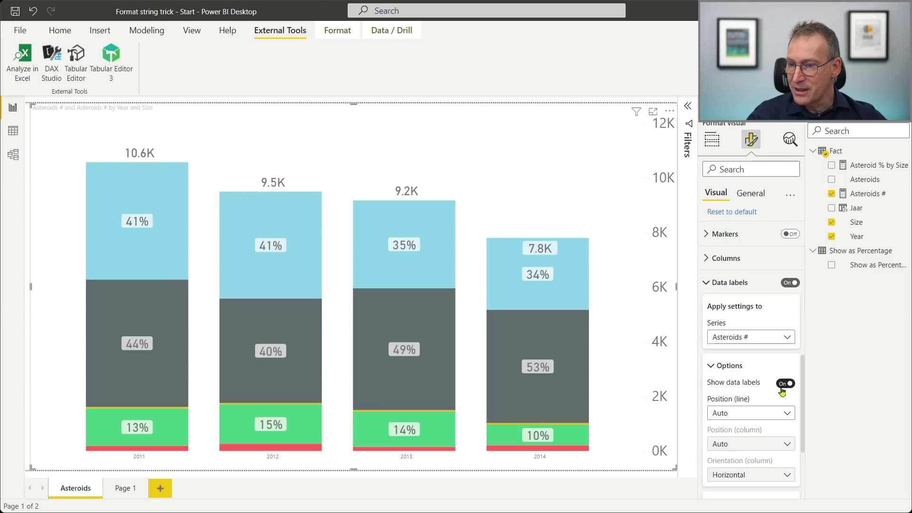
left_click(782, 384)
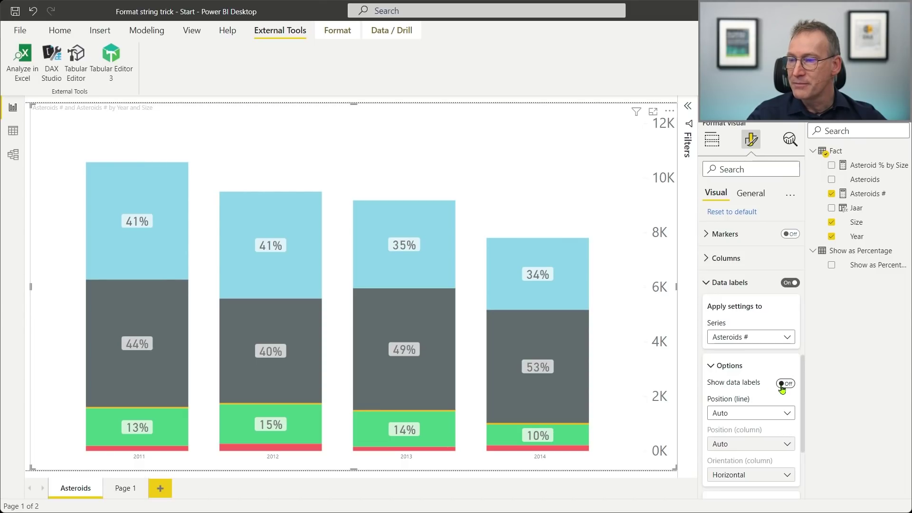